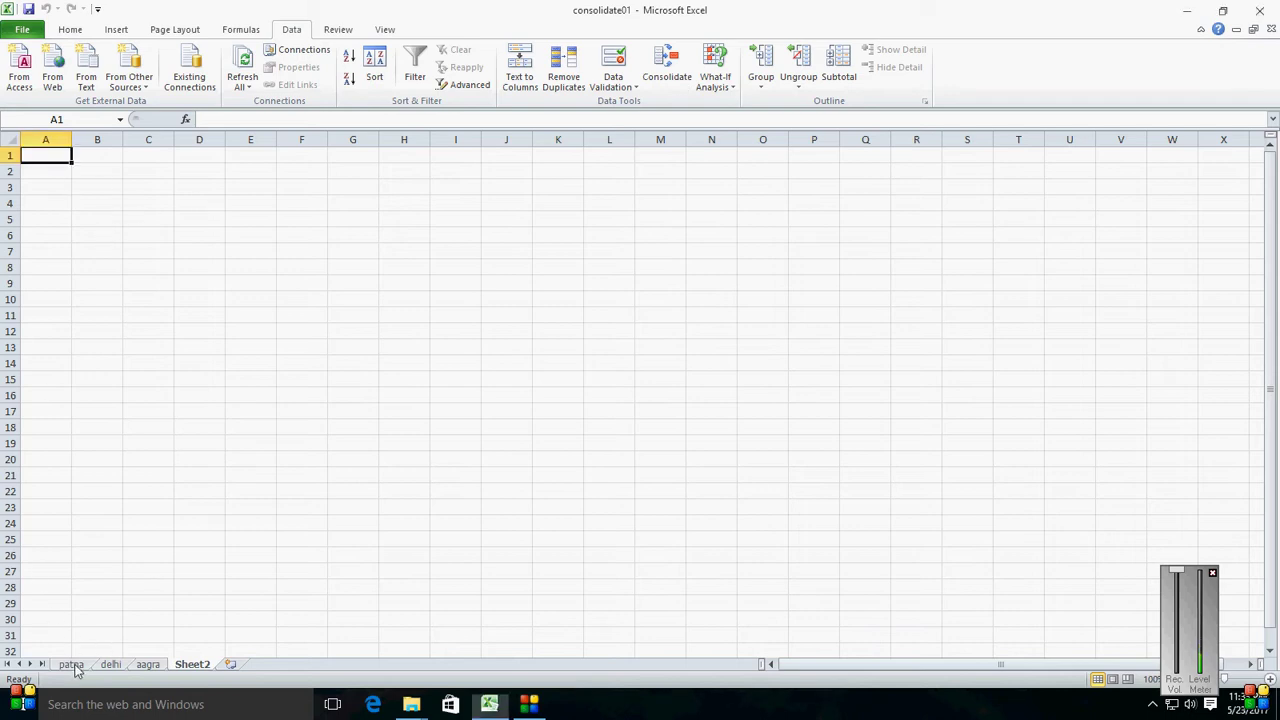
Review the Items/Quantity tables on the patna, delhi and aagra sheets, then return to Sheet2
left_click(76, 665)
left_click(110, 665)
left_click(150, 665)
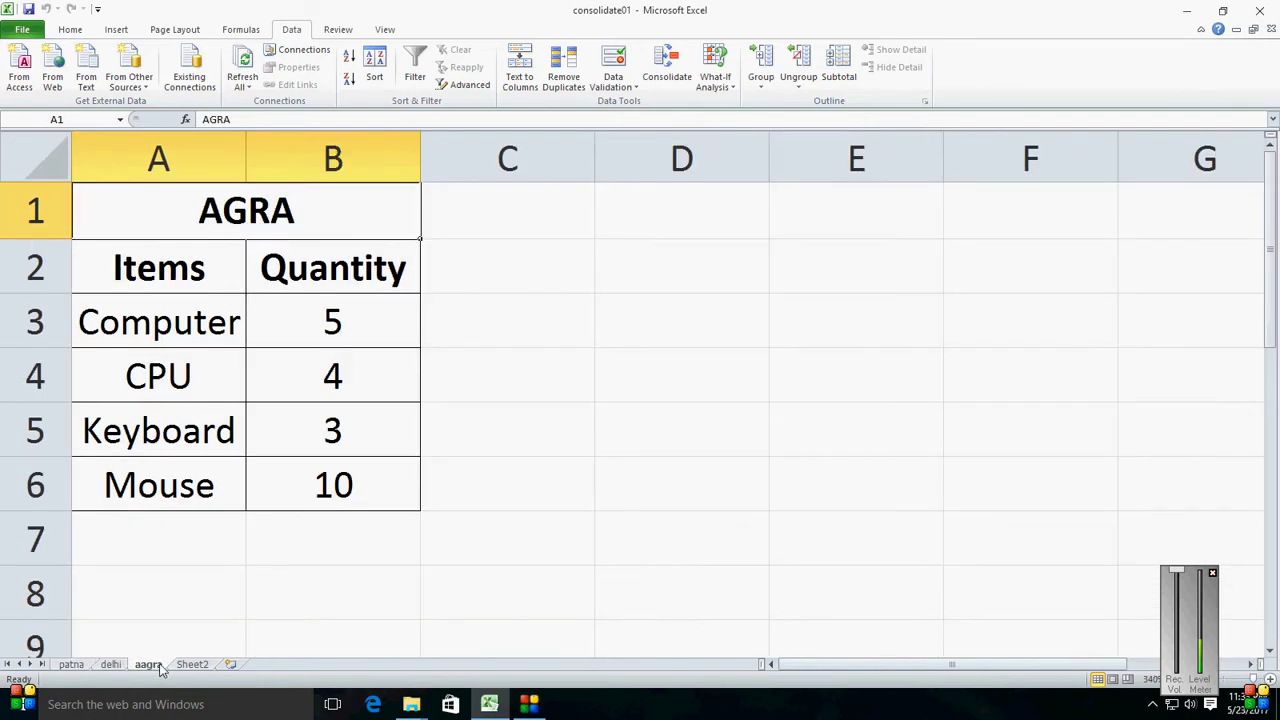
left_click(193, 665)
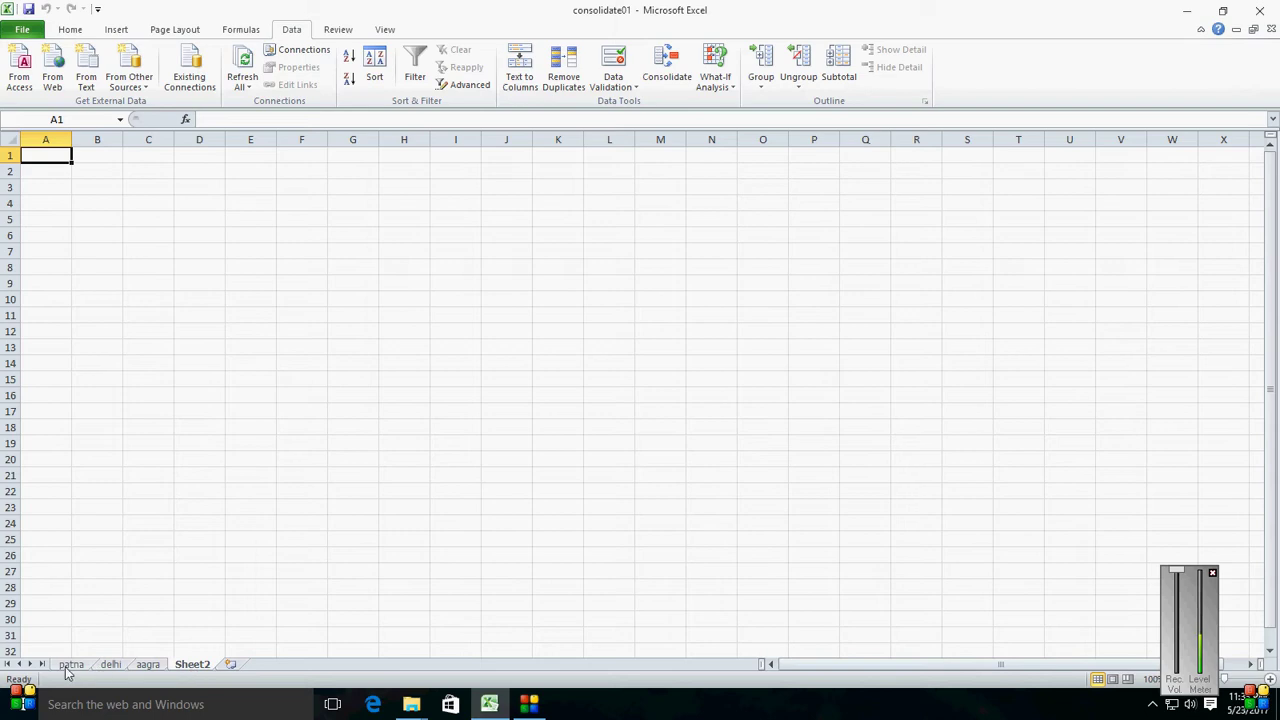
From the patna sheet, open the Consolidate dialog with Sum as the function
left_click(70, 665)
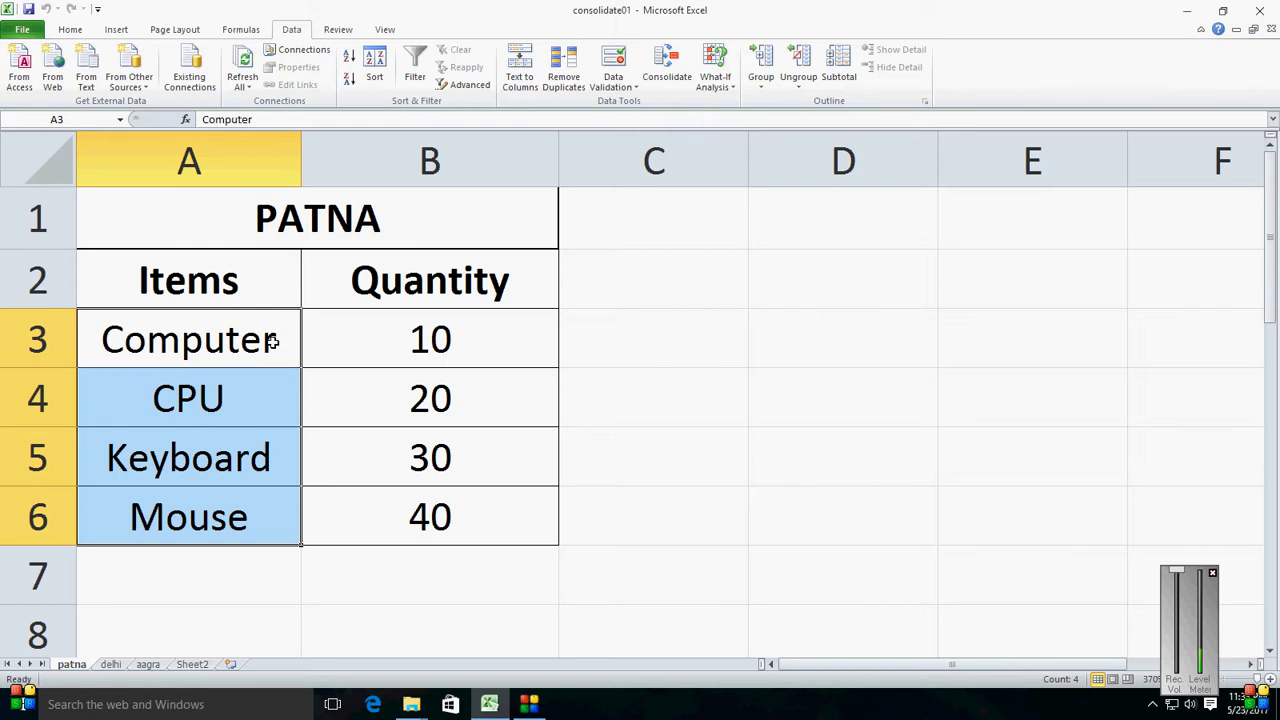
left_click(668, 80)
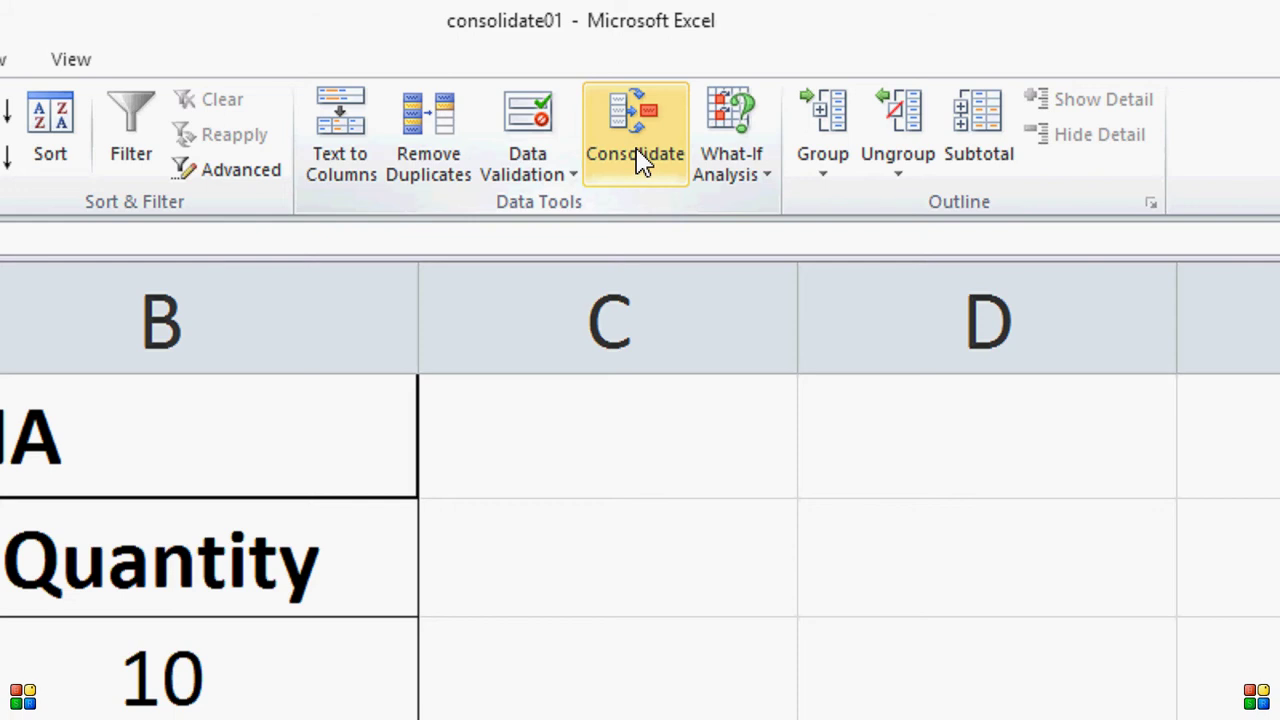
left_click(640, 160)
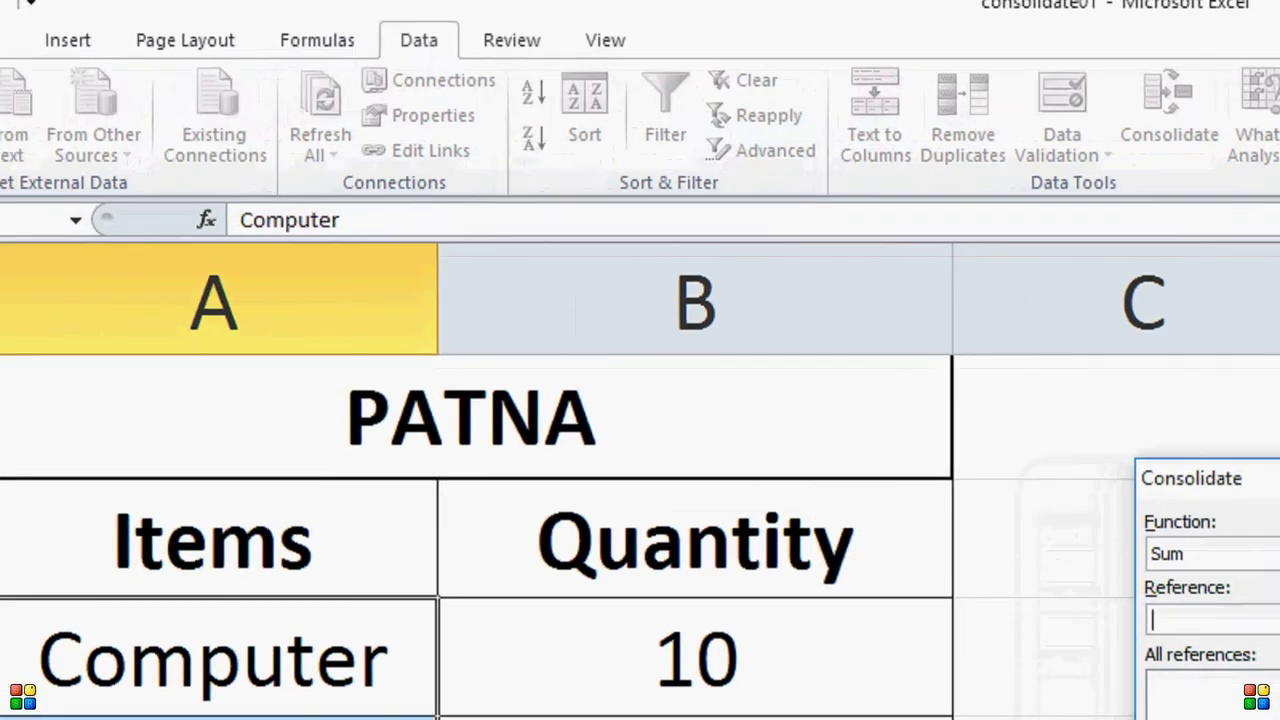
Select the patna item cells A3:A5, then view the delhi and aagra tables
mouse_move(118, 390)
left_mouse_down()
mouse_move(118, 607)
mouse_move(168, 596)
left_mouse_up()
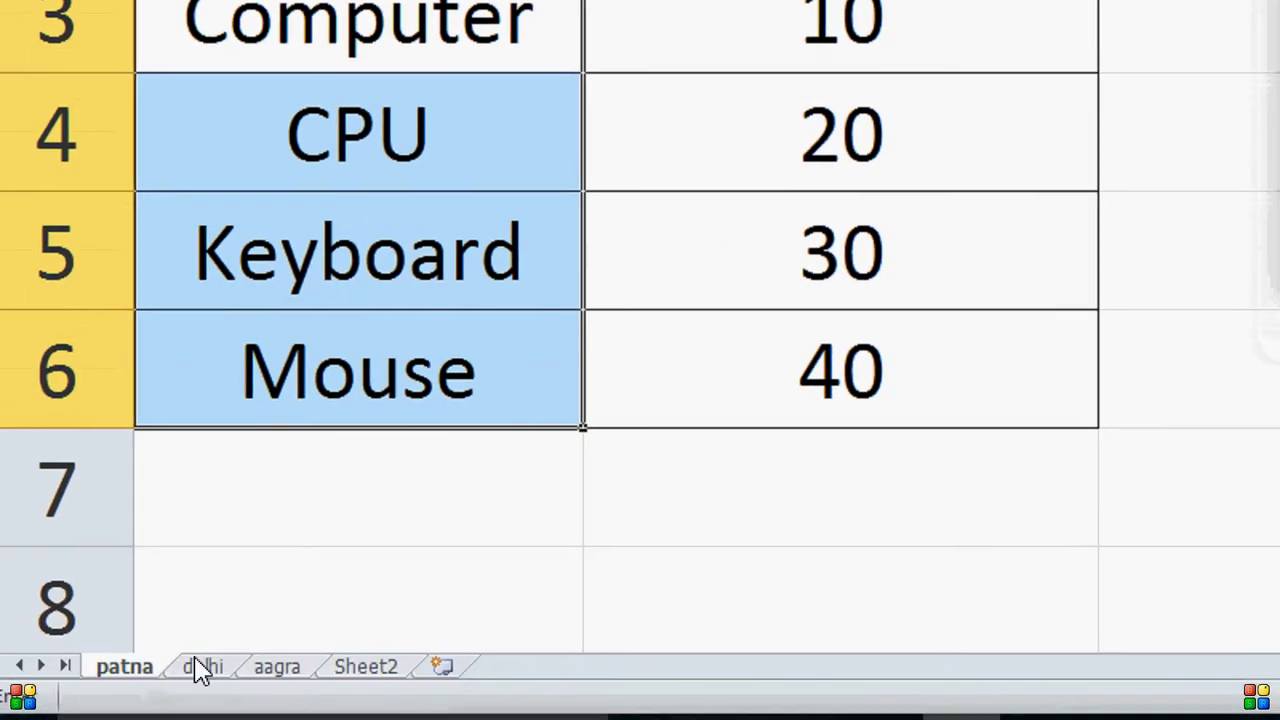
left_click(201, 667)
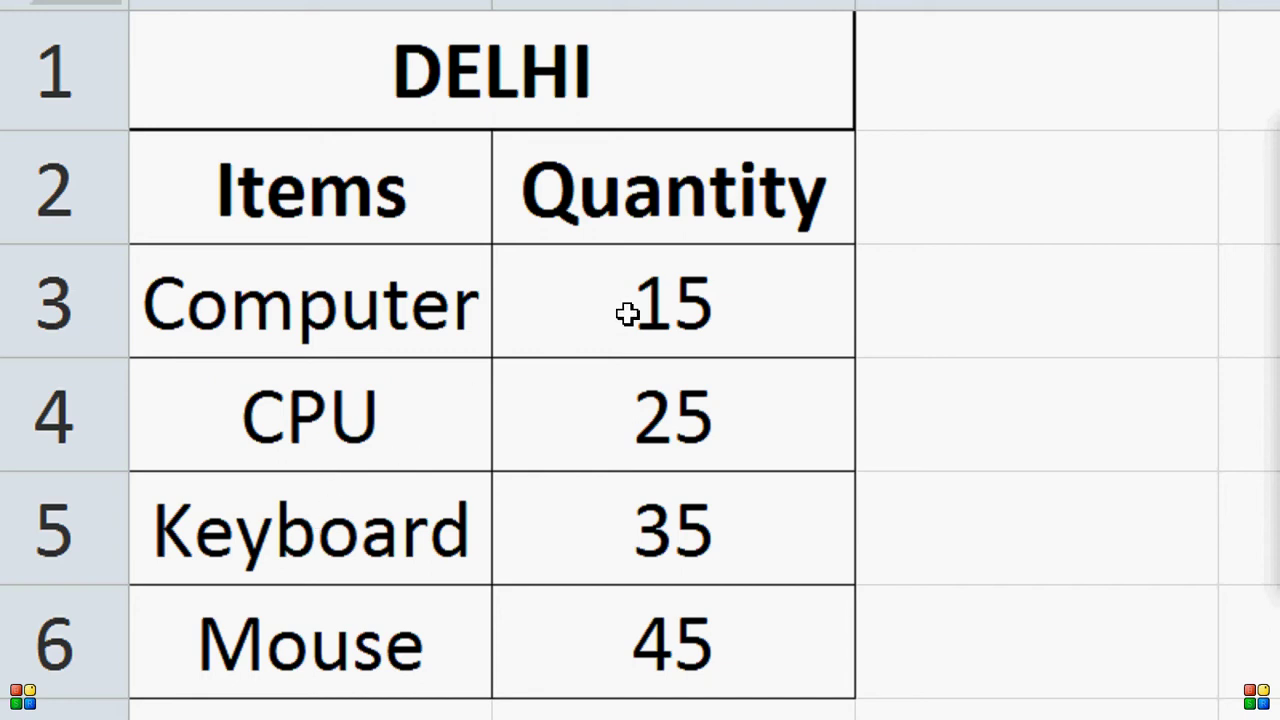
left_click(283, 645)
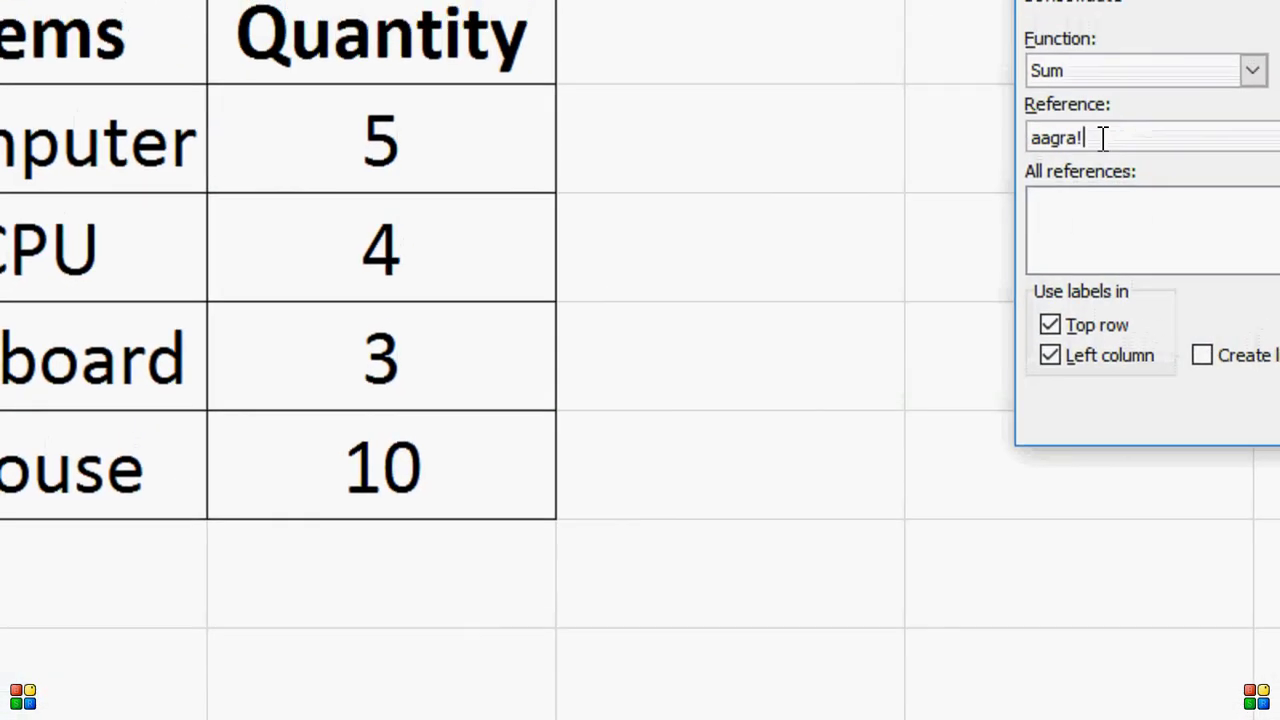
Clear the reference, untick Top row and Left column, and close Consolidate
key("BackSpace")
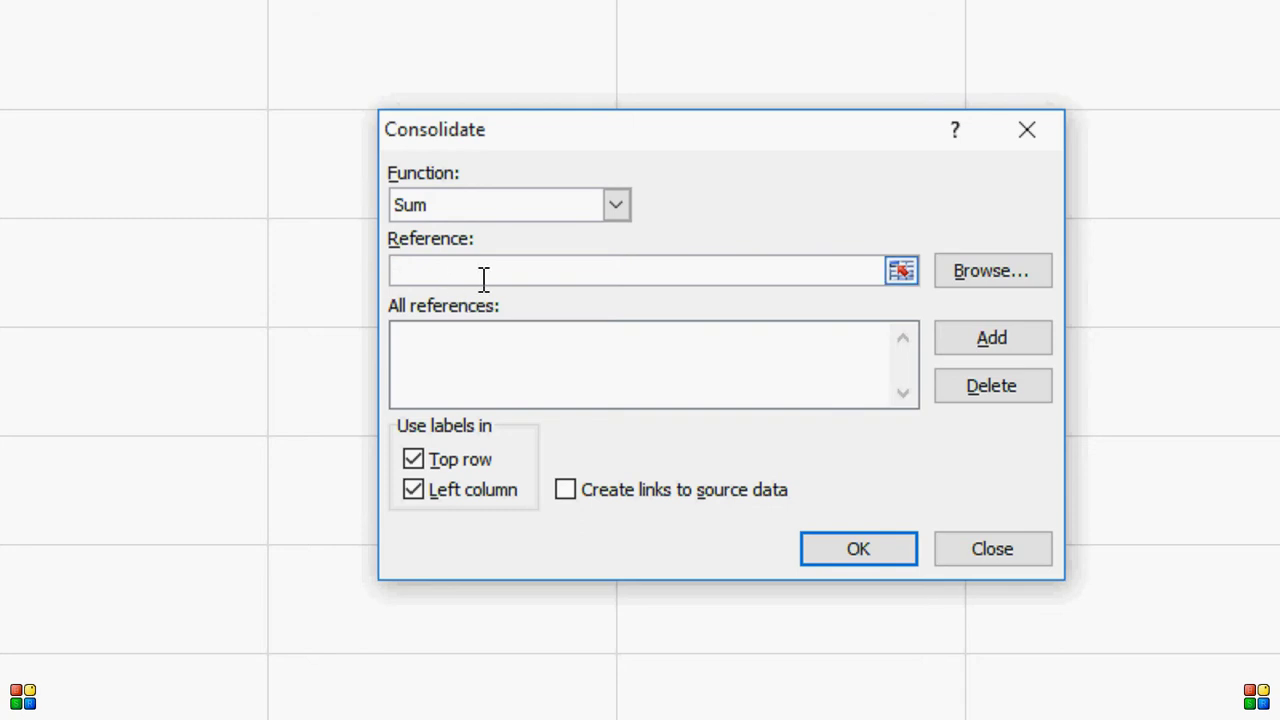
left_click(423, 463)
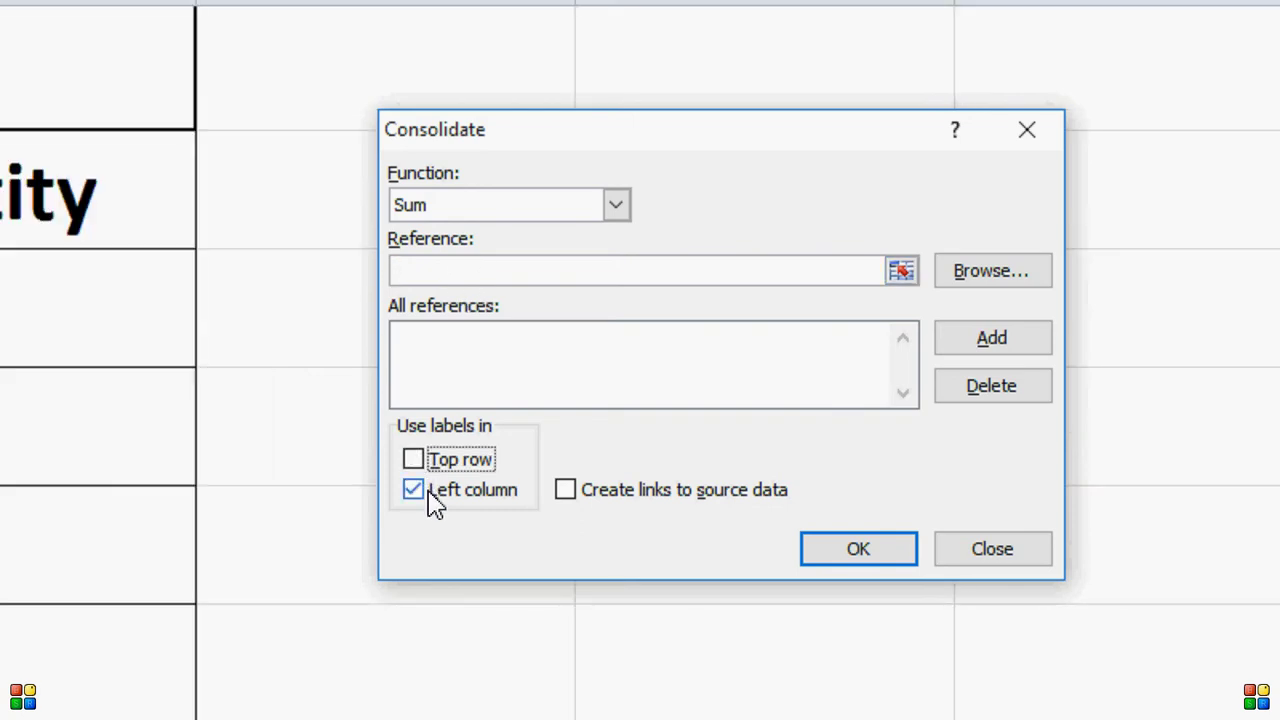
left_click(433, 500)
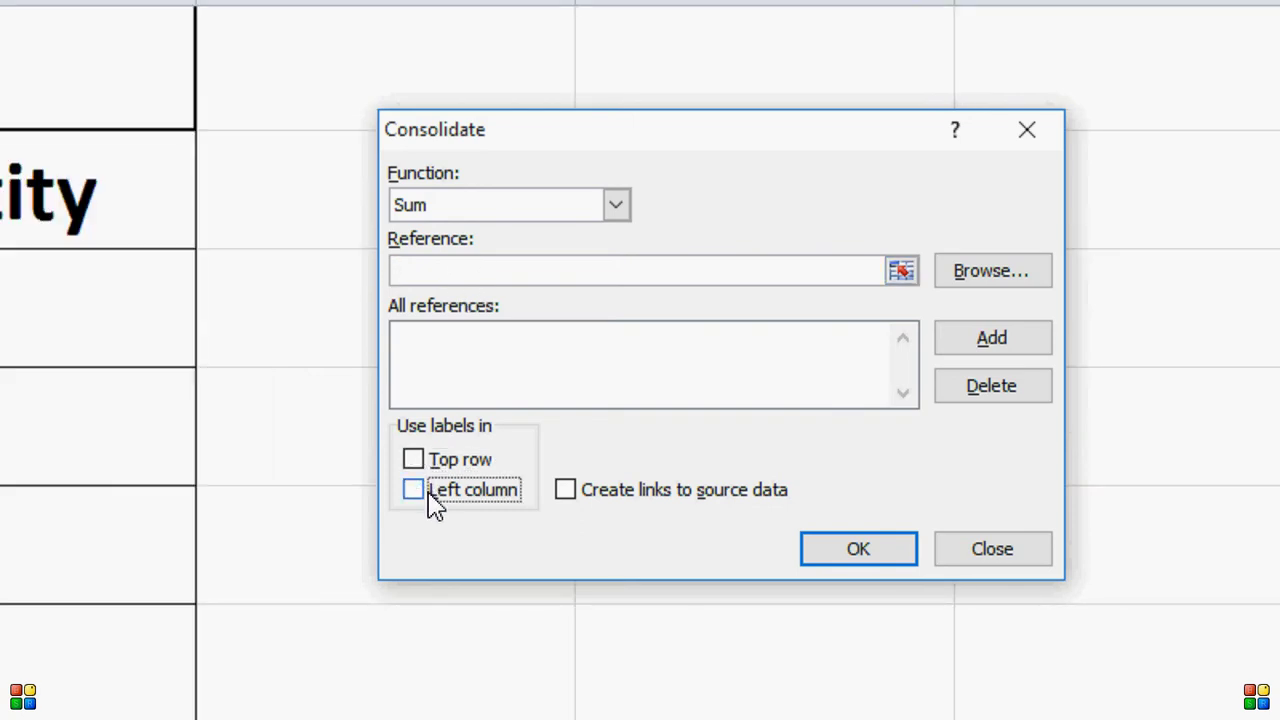
left_click(962, 556)
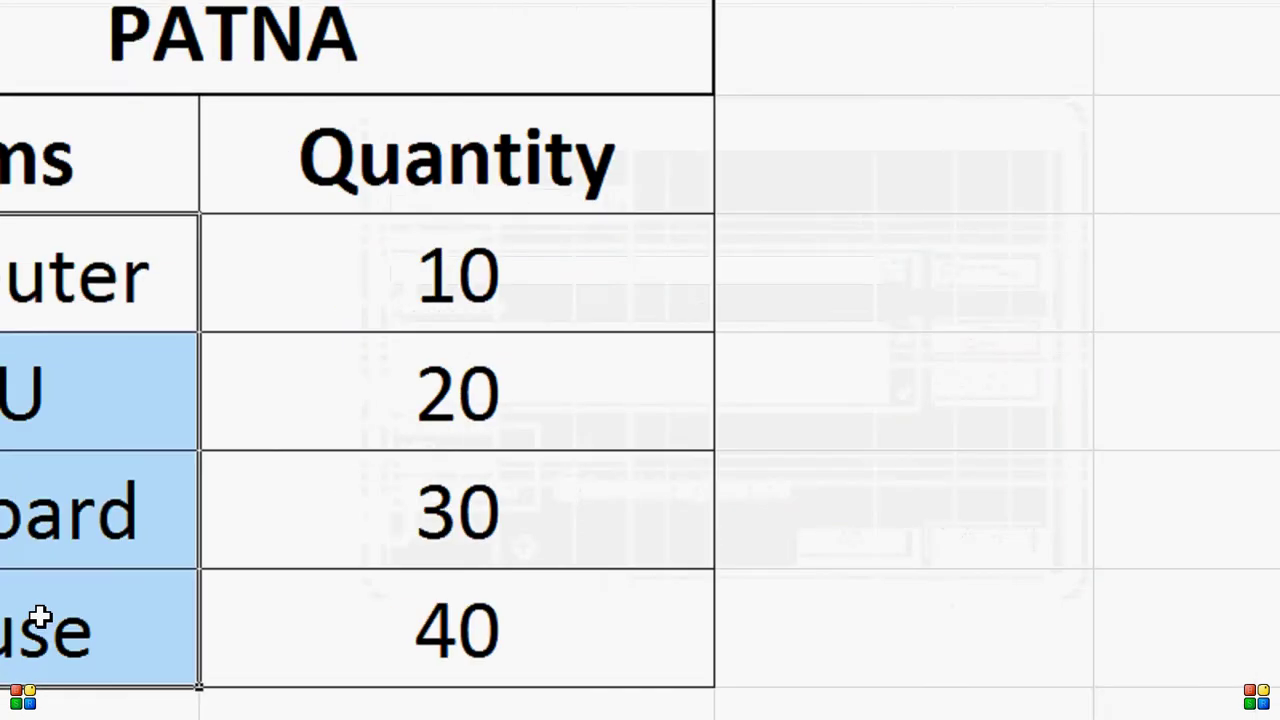
Go to the empty Sheet2 and zoom in four steps on its grid
left_click(158, 655)
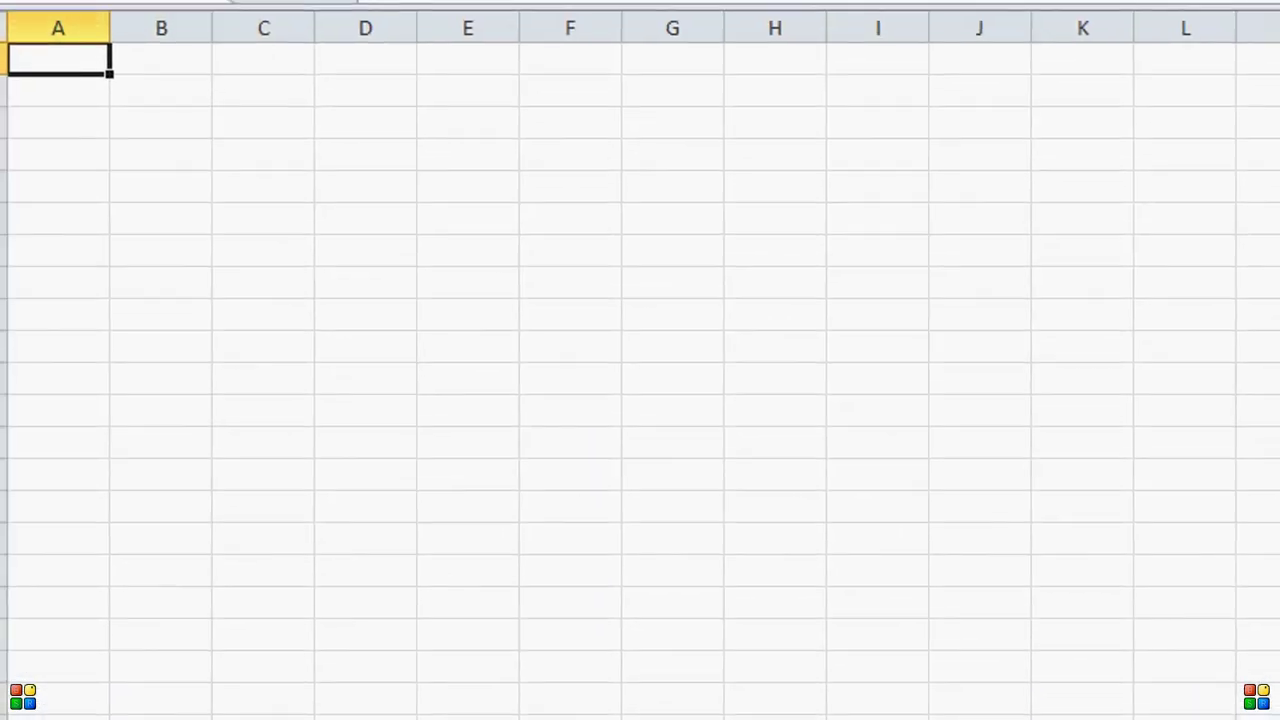
left_click(1260, 657)
left_click(1260, 657)
left_click(1260, 657)
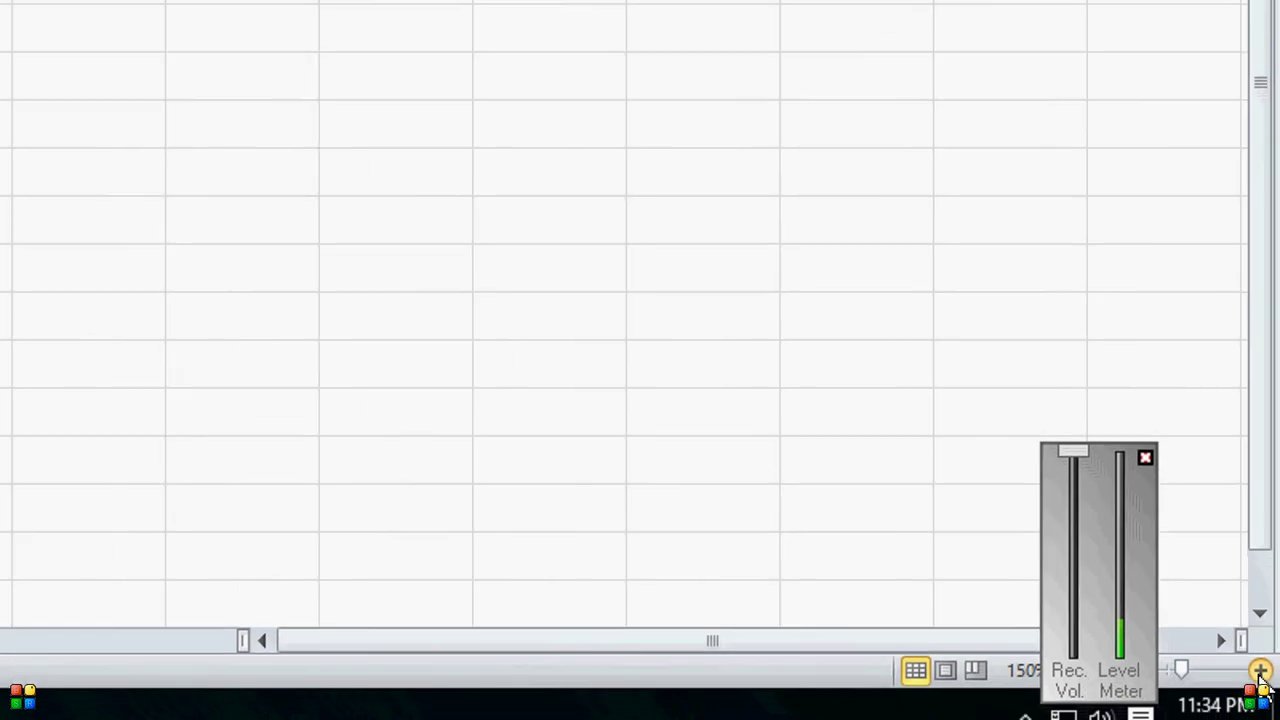
left_click(1260, 657)
left_click(1260, 657)
left_click(1260, 657)
left_click(1260, 657)
left_click(1260, 657)
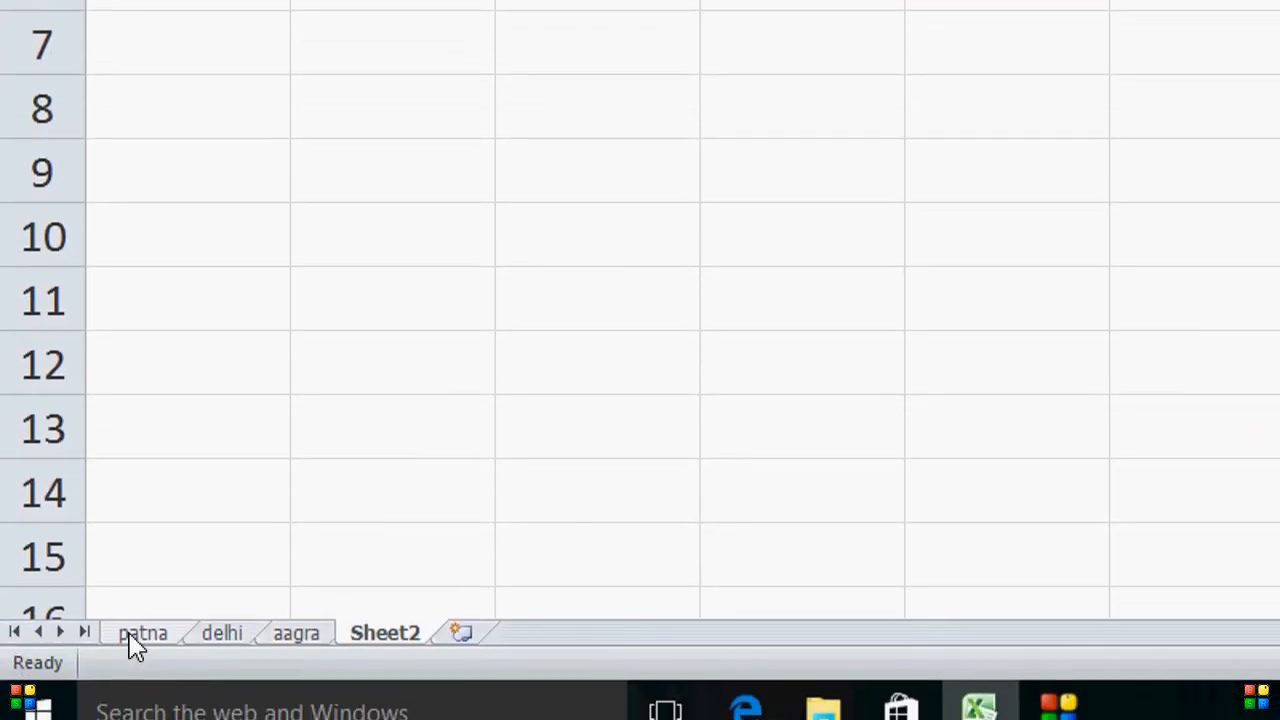
left_click(130, 666)
left_click(372, 608)
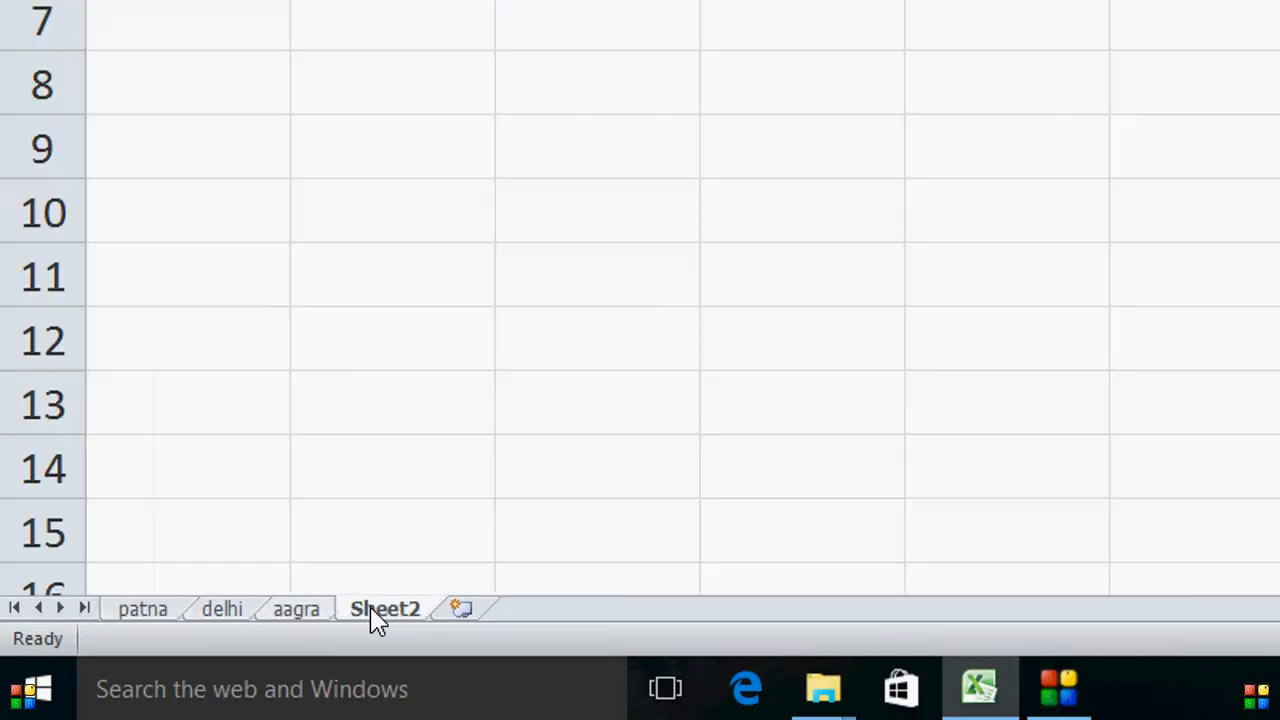
On Sheet2, add patna!$A$2:$B$6 as a consolidation reference, then move to delhi for its range
left_click(1085, 60)
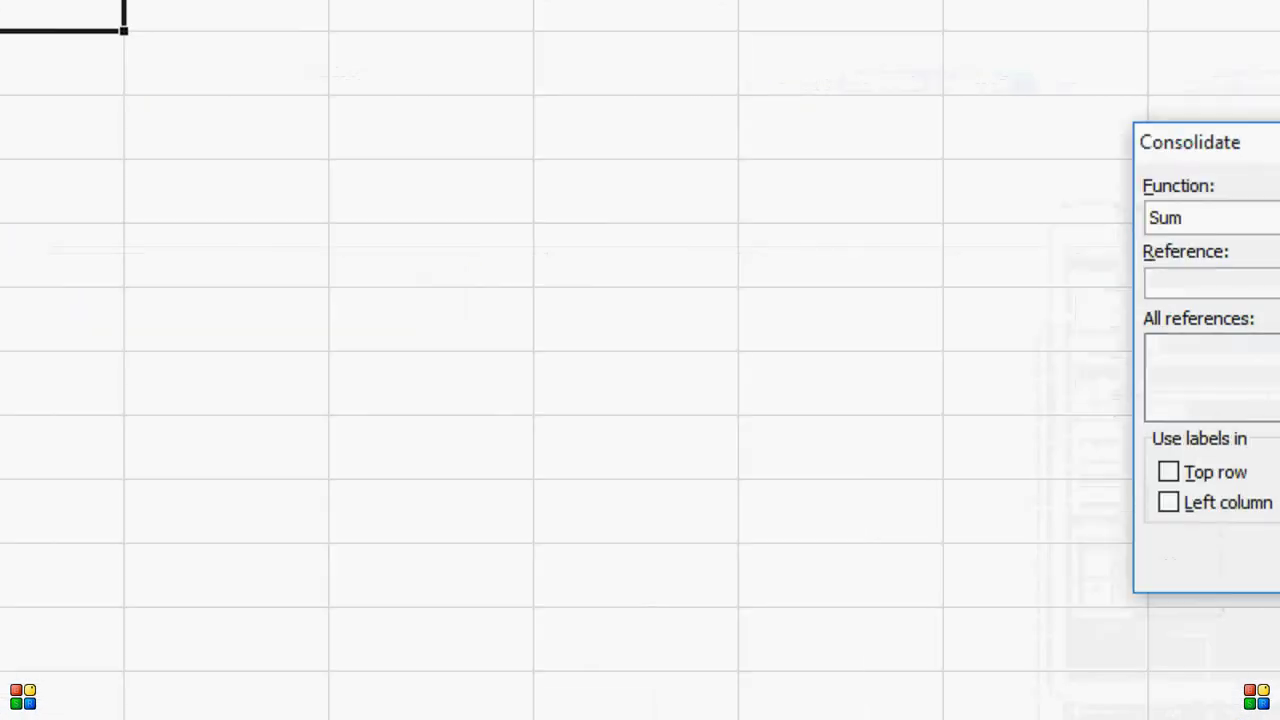
left_click(80, 708)
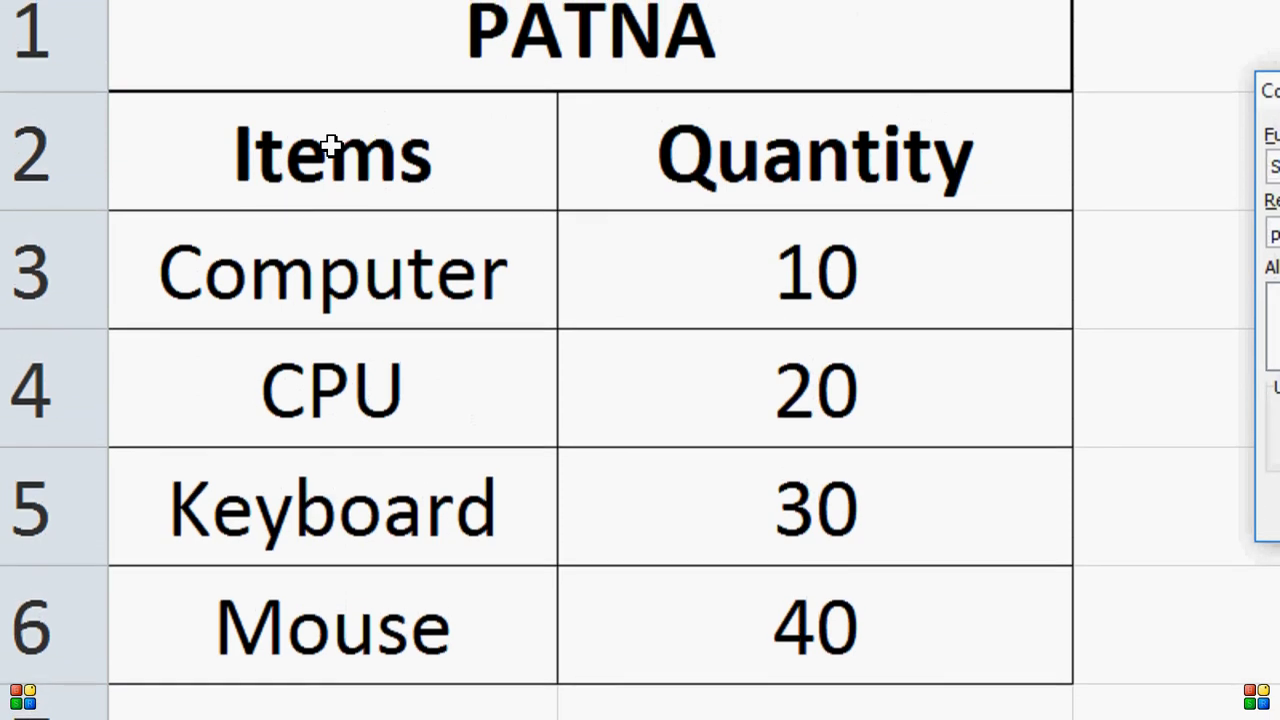
mouse_move(331, 150)
left_mouse_down()
mouse_move(697, 497)
mouse_move(777, 612)
left_mouse_up()
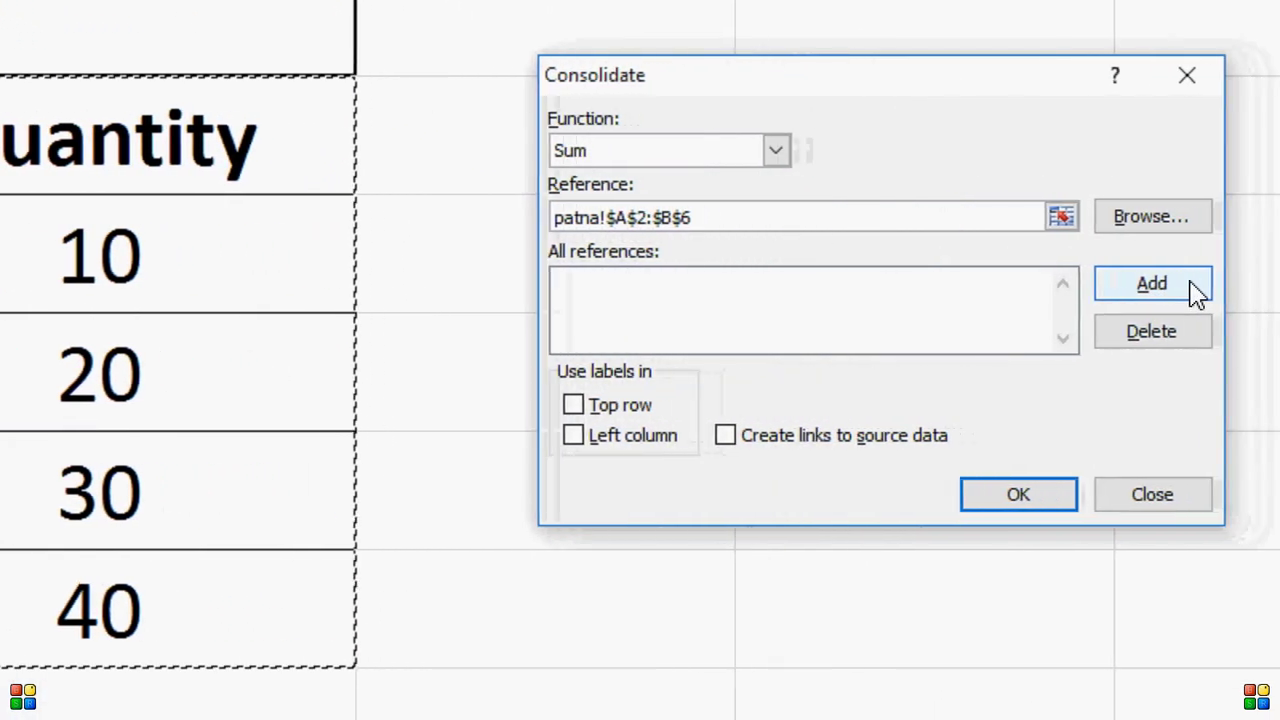
left_click(1170, 288)
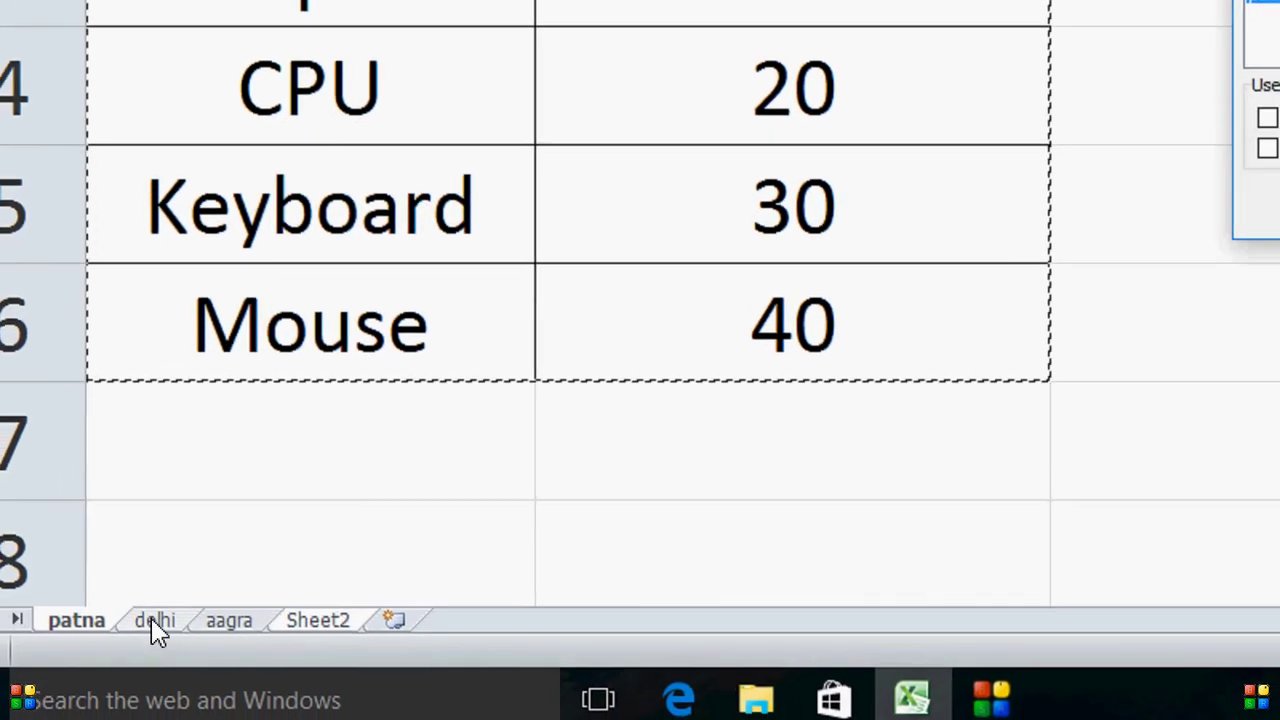
left_click(112, 664)
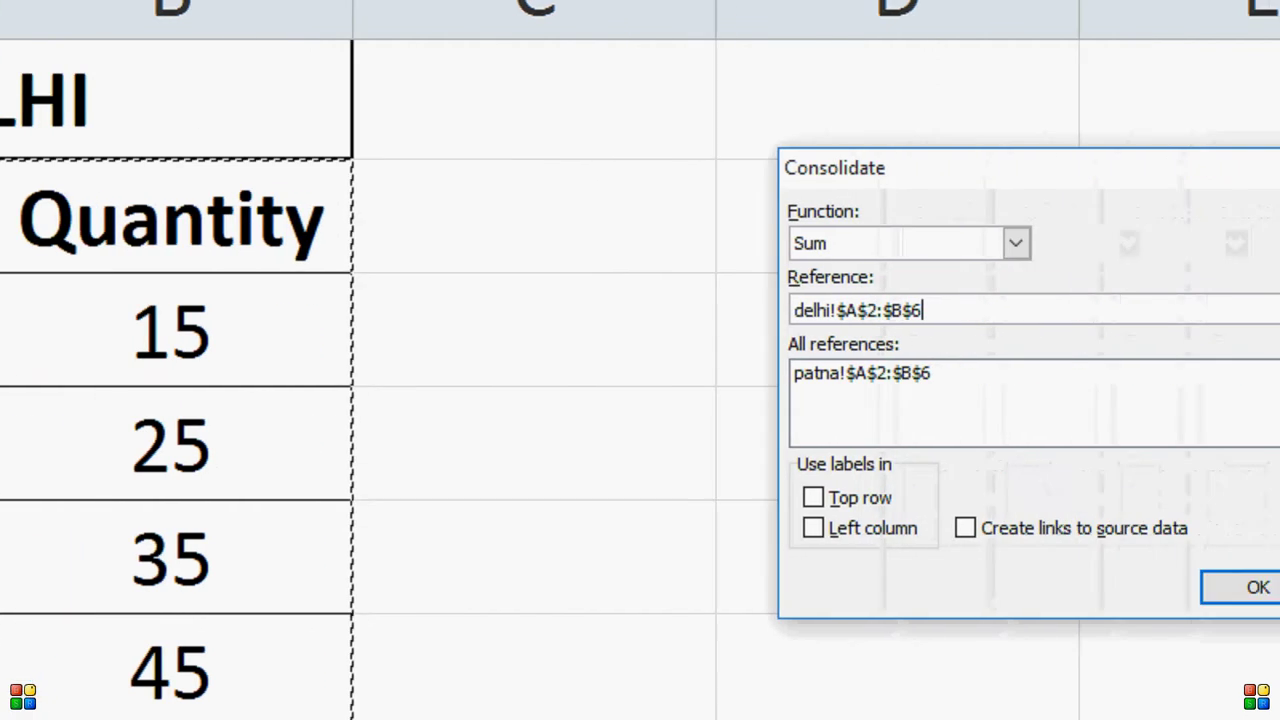
Add the delhi and aagra A2:B6 ranges, turn on Top row and Left column labels, and consolidate
left_click(1224, 384)
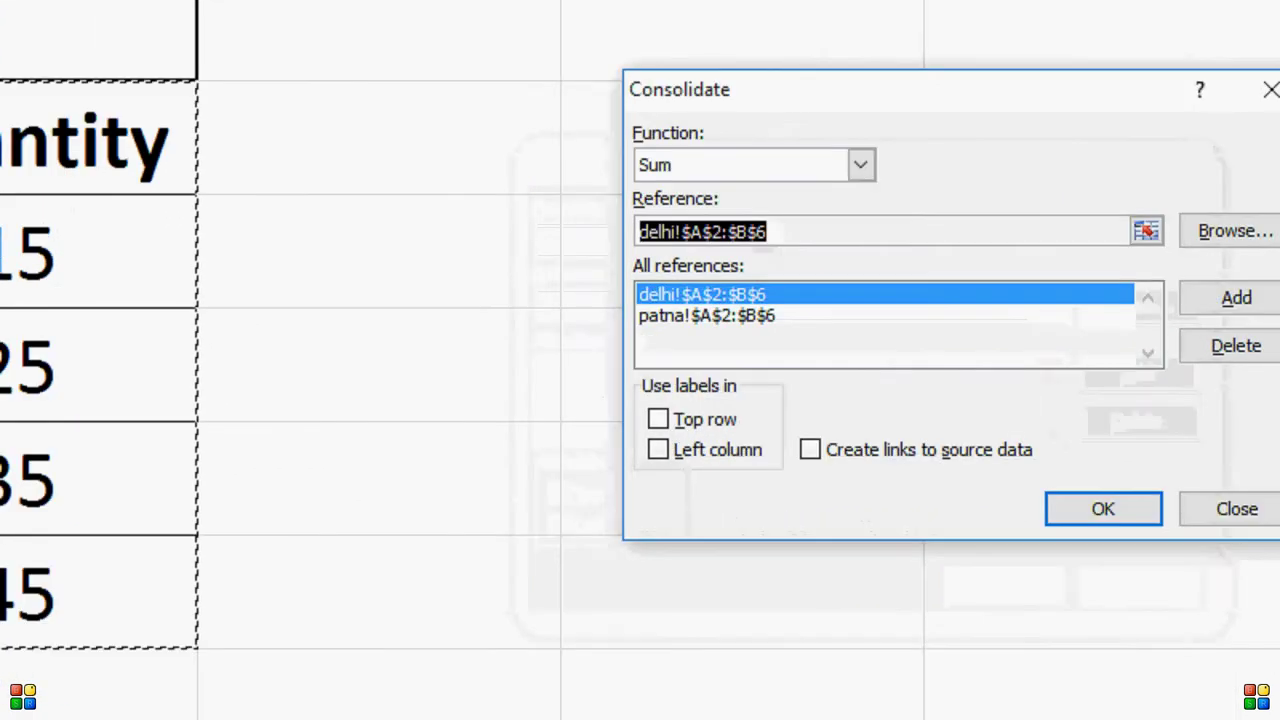
left_click(50, 702)
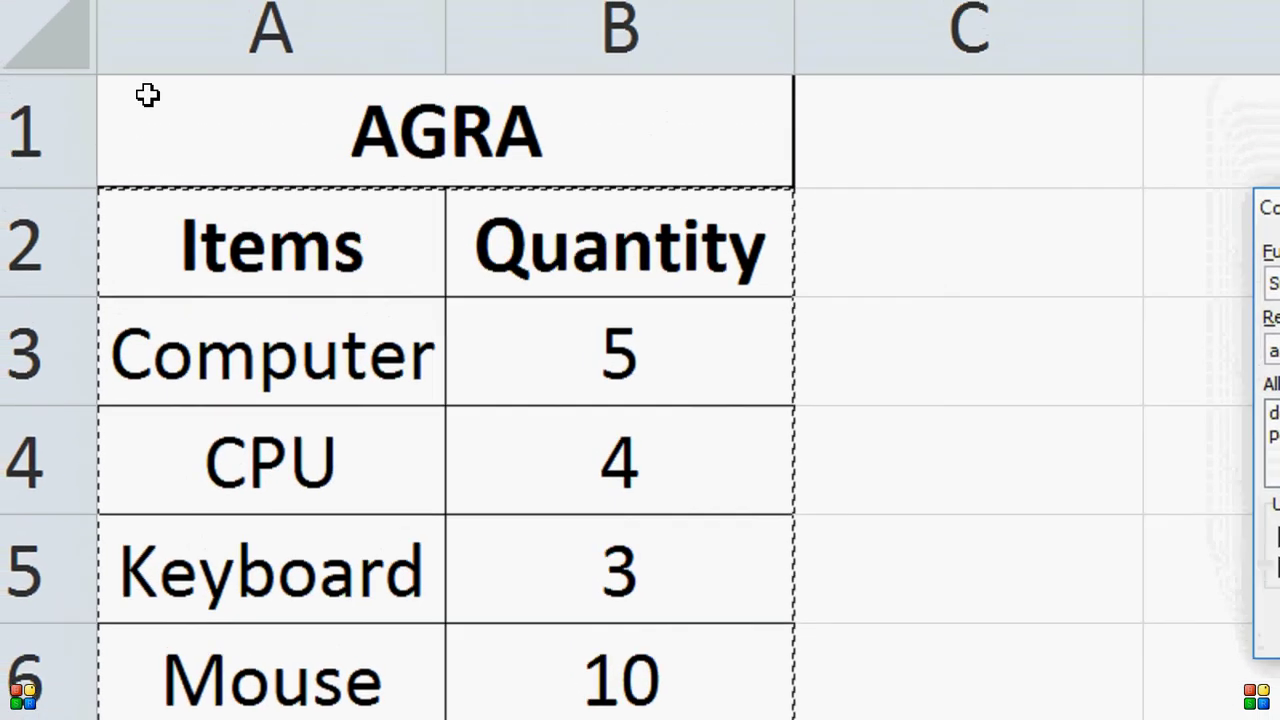
left_click(1165, 428)
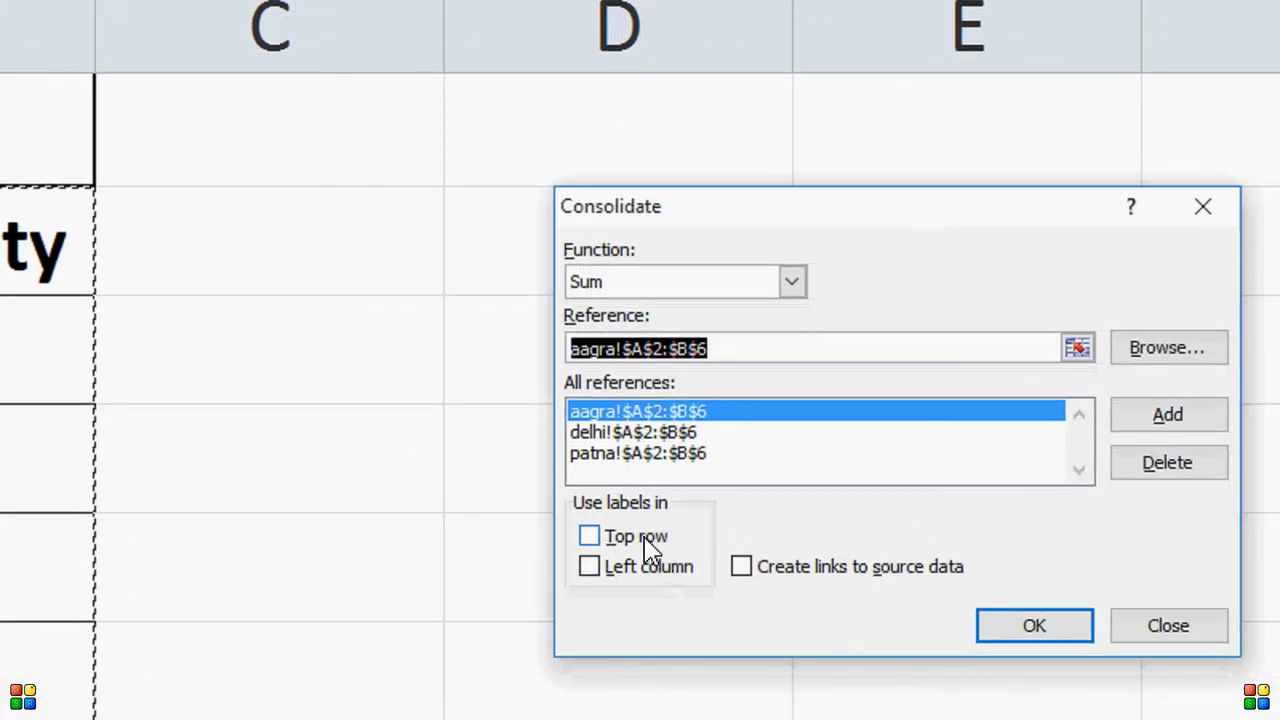
left_click(636, 537)
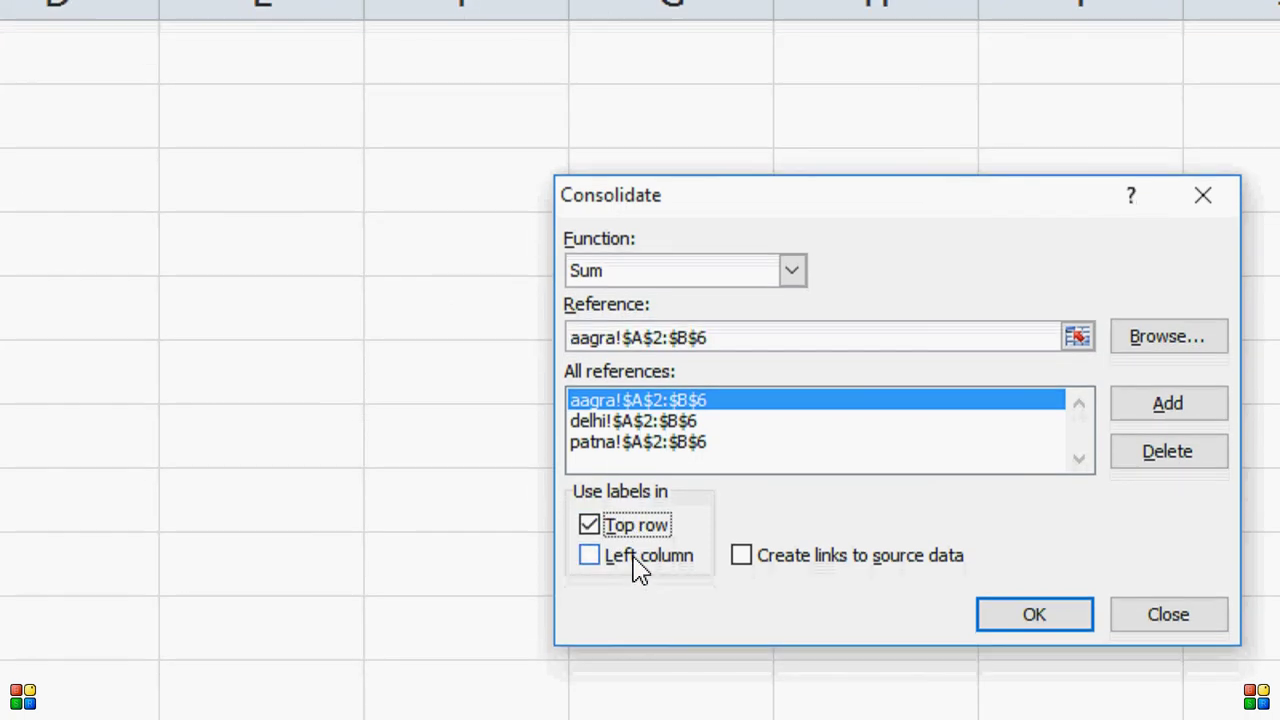
left_click(640, 557)
left_click(1036, 616)
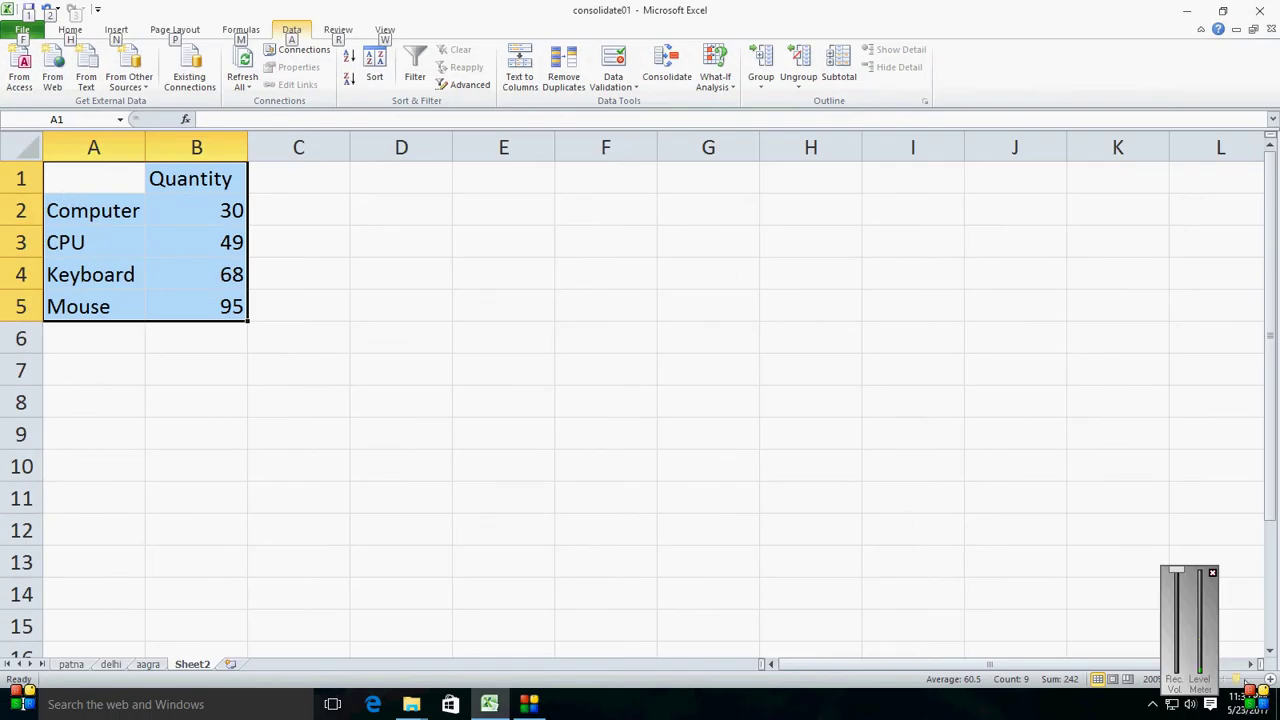
Zoom in twice on Sheet2 and scroll up to show the consolidated Quantity table
left_click(1270, 679)
left_click(1270, 679)
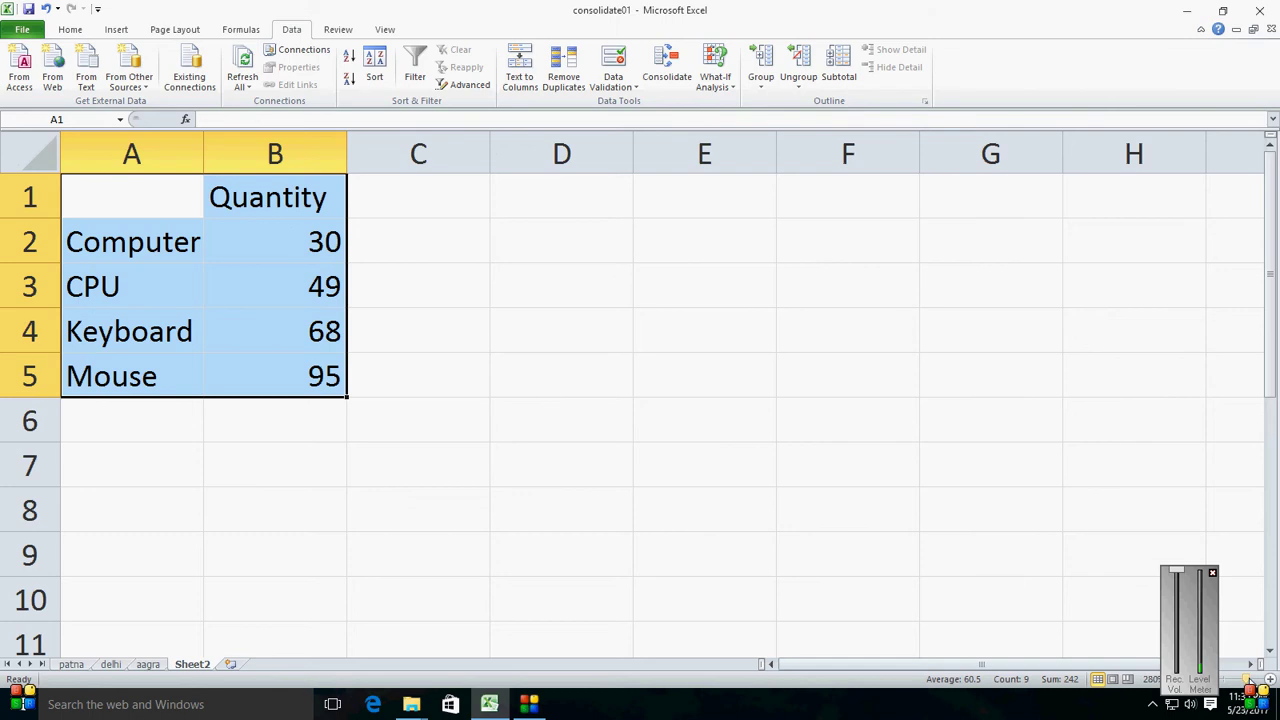
scroll(720, 451, "up", 3)
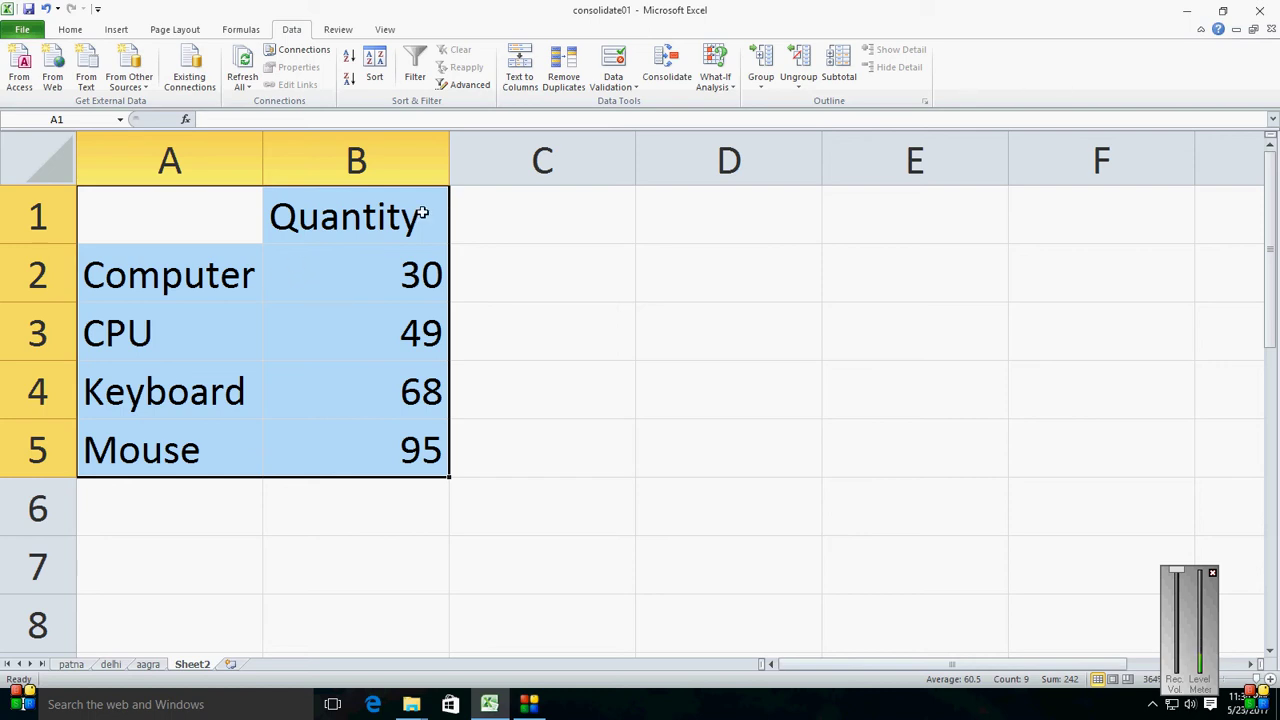
Recalculate the Sheet2 consolidation using the Average function
left_click(659, 88)
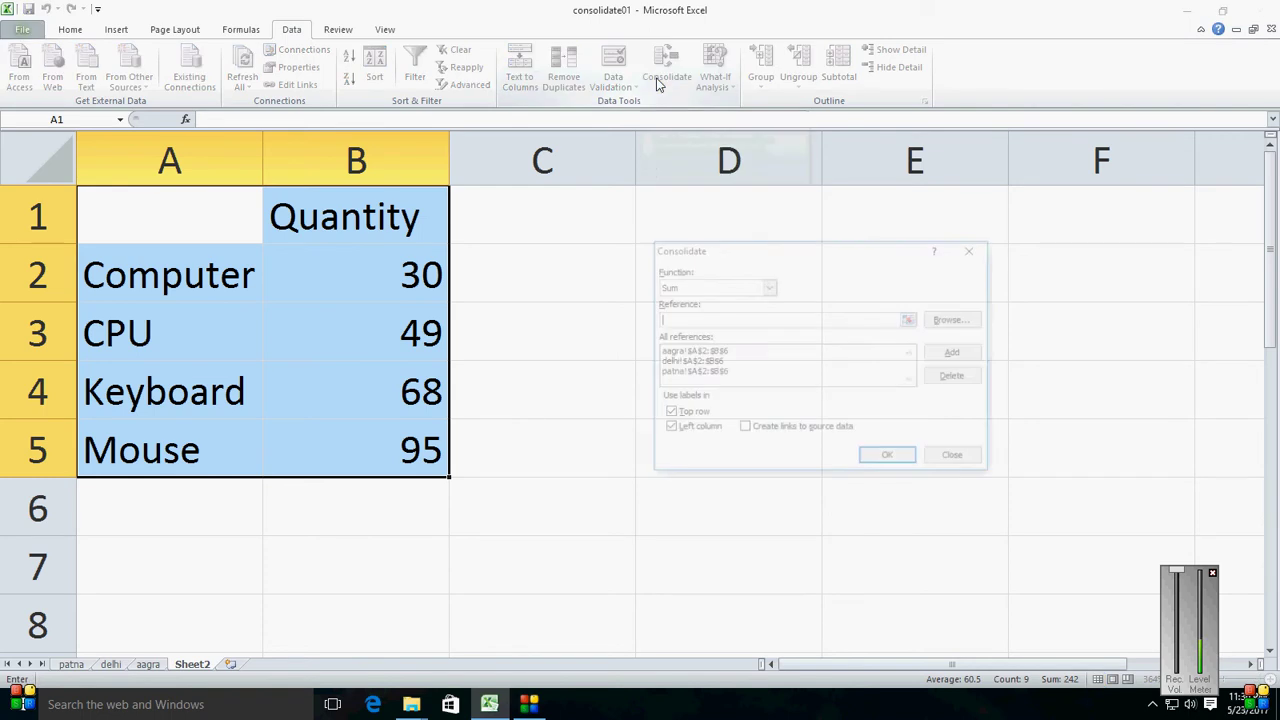
left_click(700, 287)
left_click(708, 321)
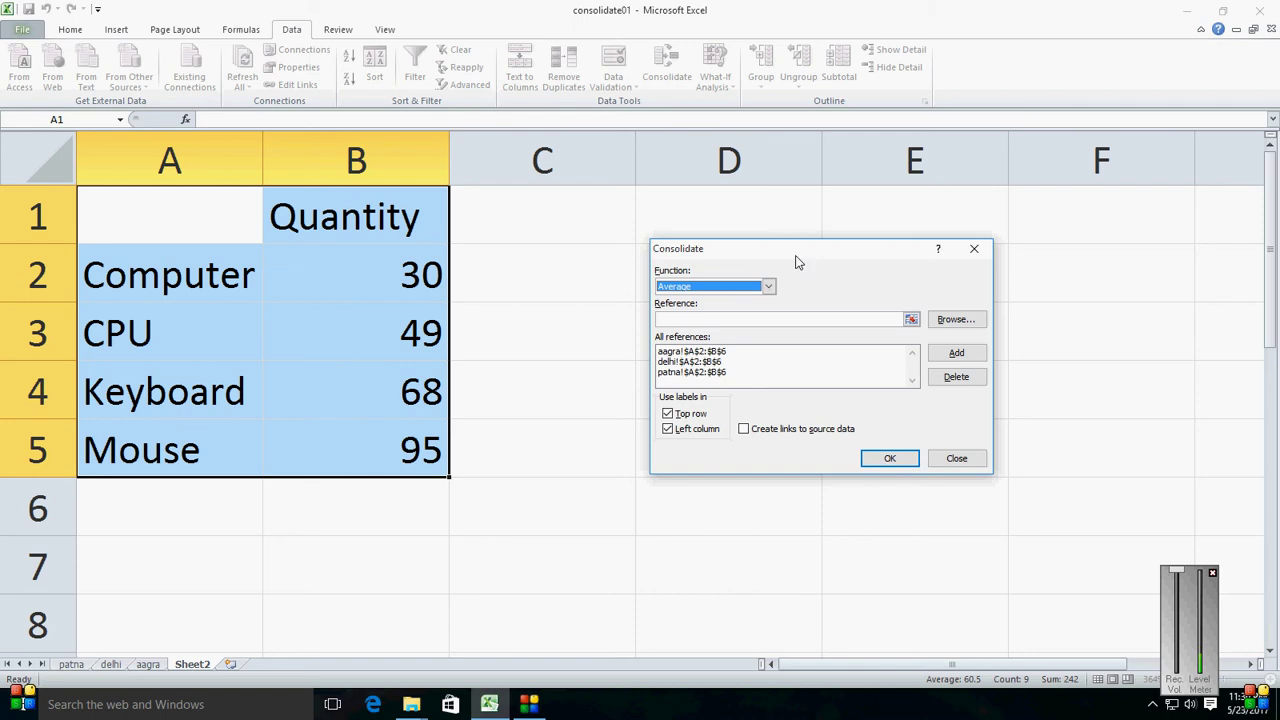
left_click_drag(796, 258, 630, 221)
left_click(720, 425)
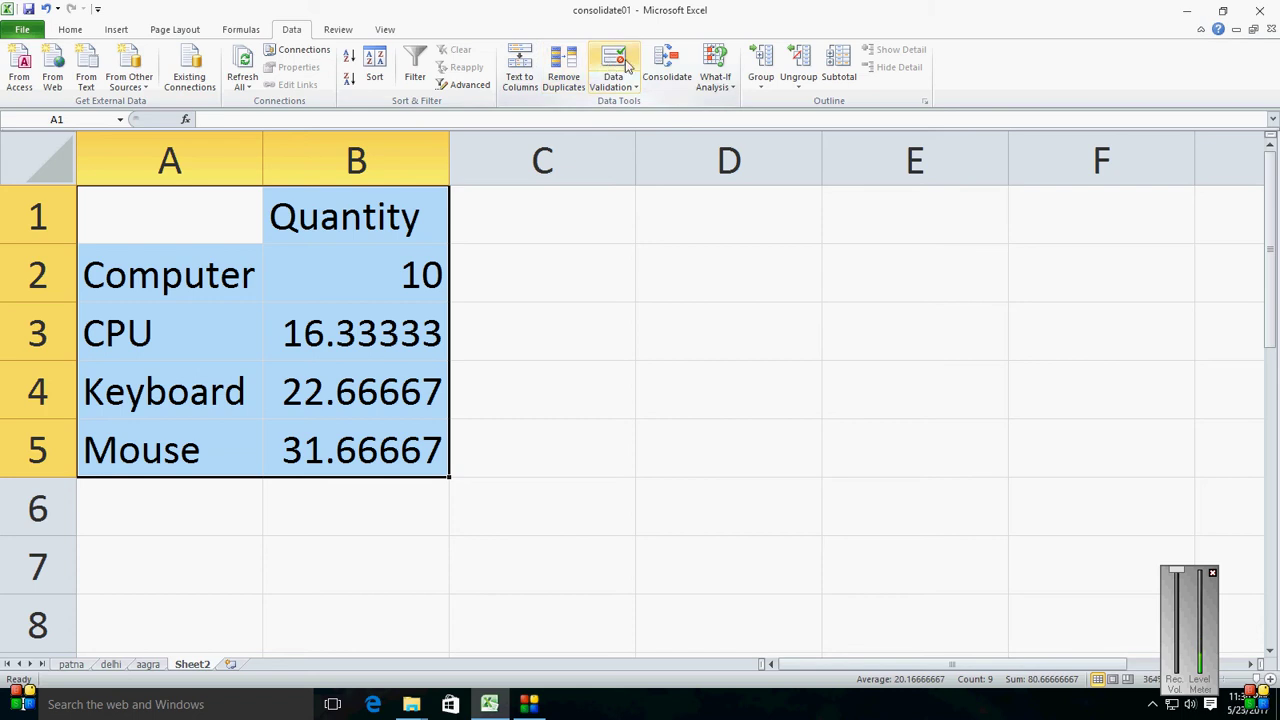
Switch the function to Max, giving totals 15, 25, 35 and 45
left_click(667, 65)
left_click(545, 249)
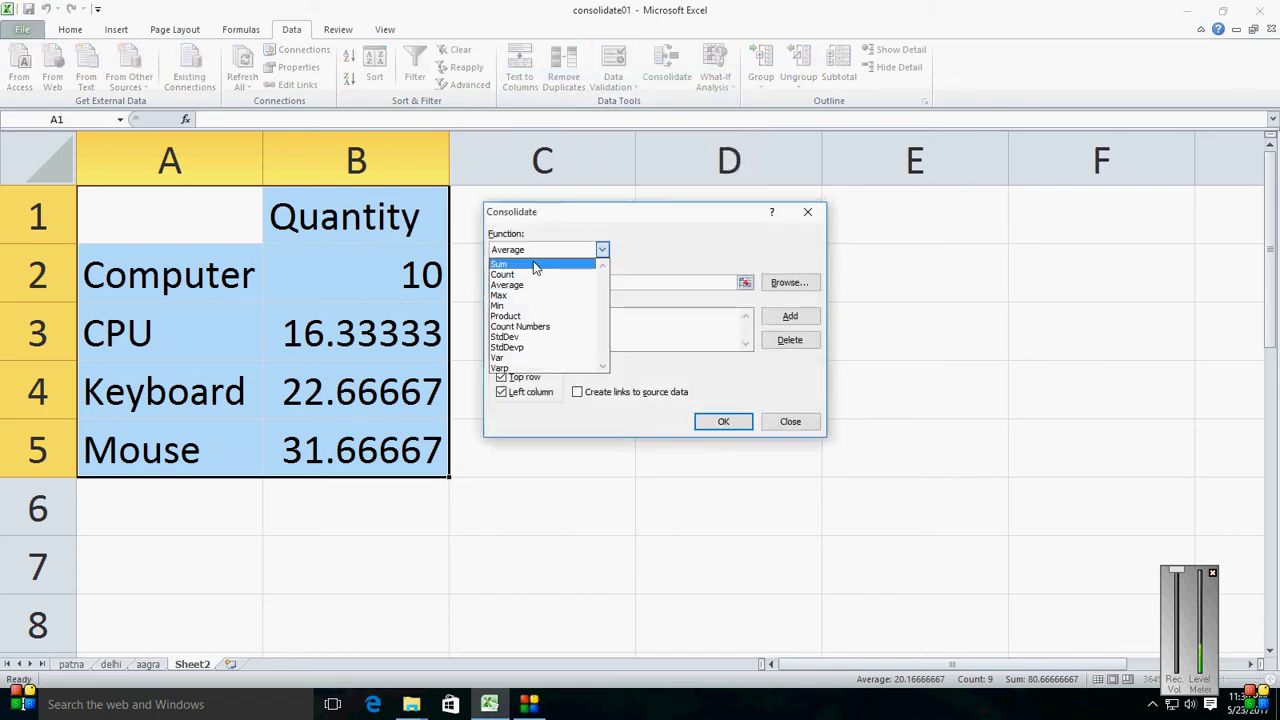
left_click(540, 292)
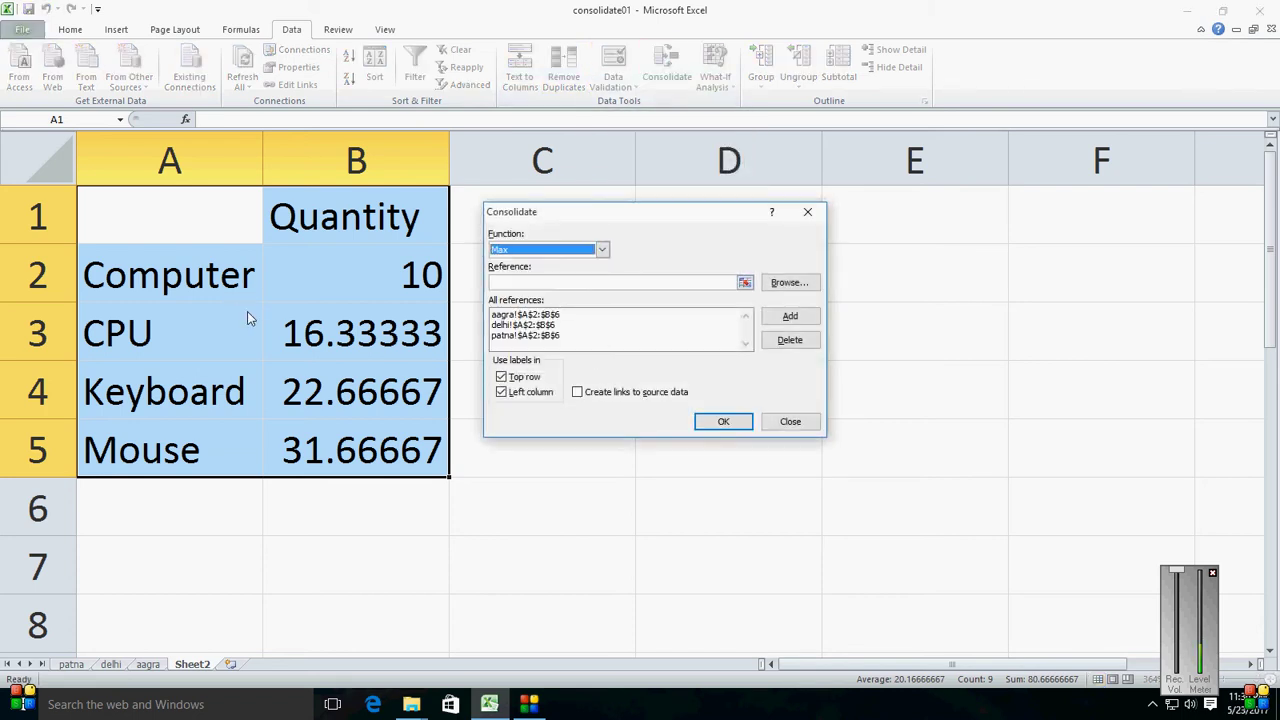
left_click(723, 421)
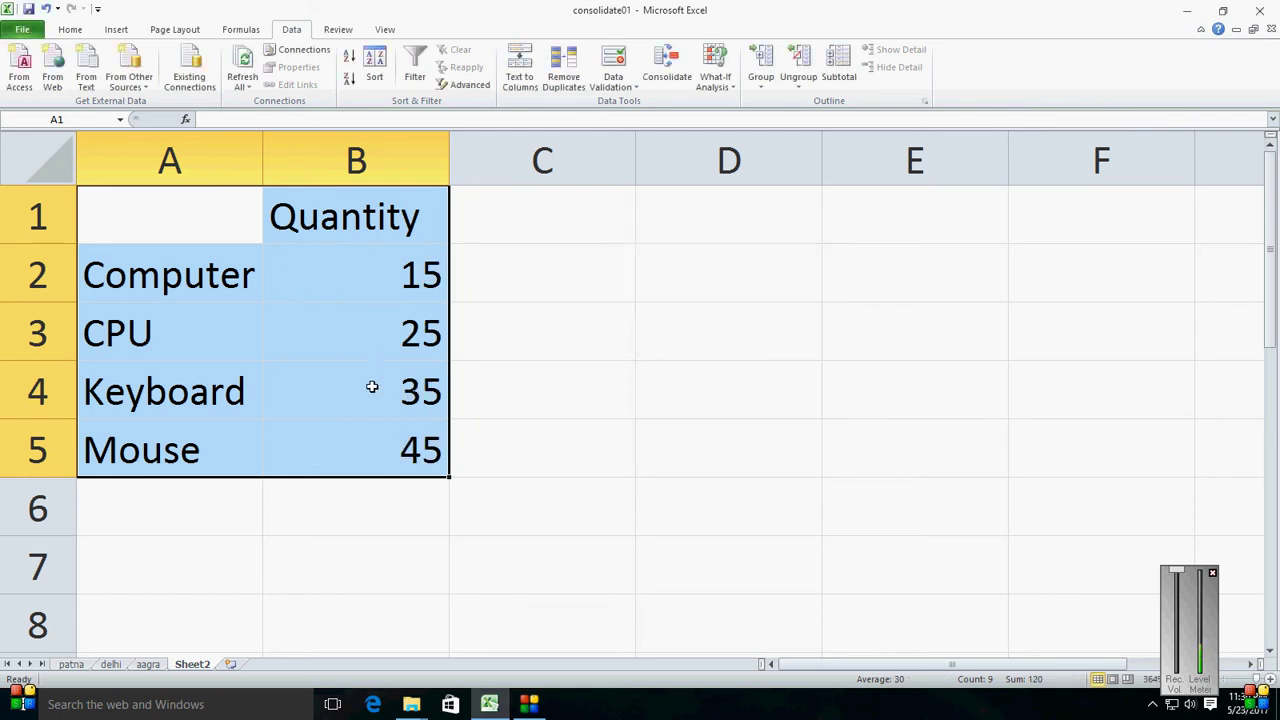
left_click(660, 70)
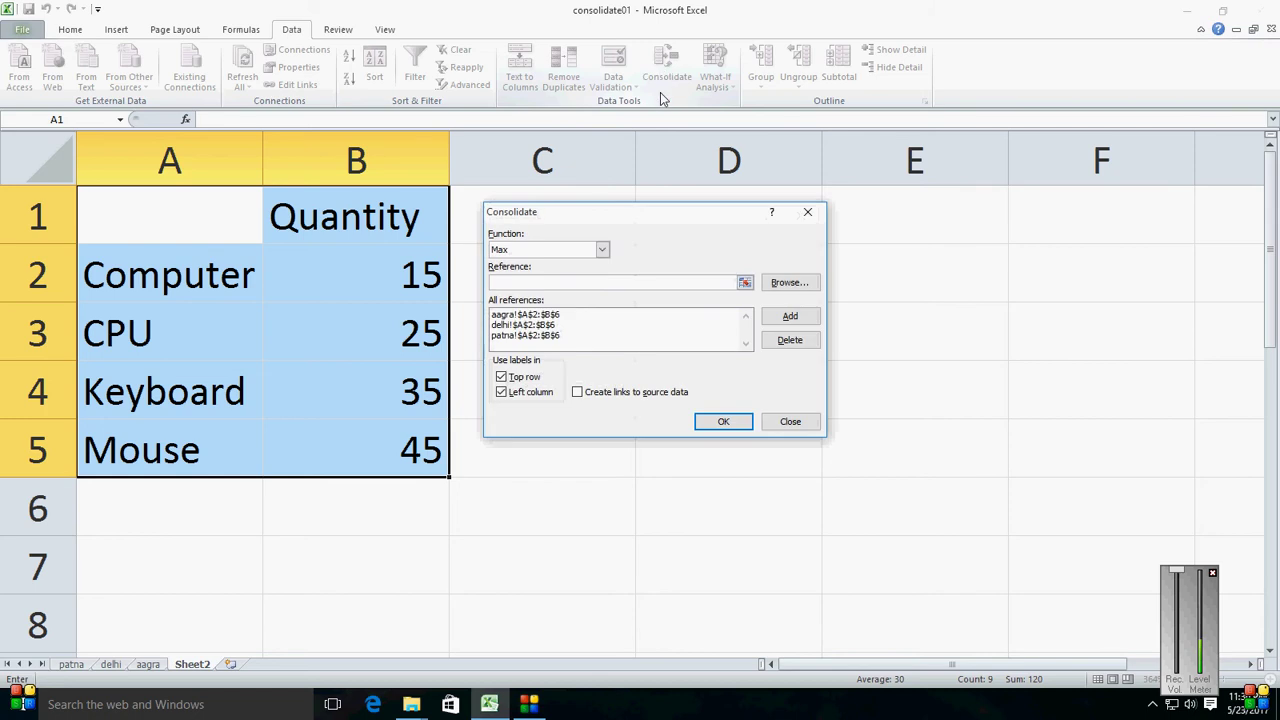
left_click(786, 424)
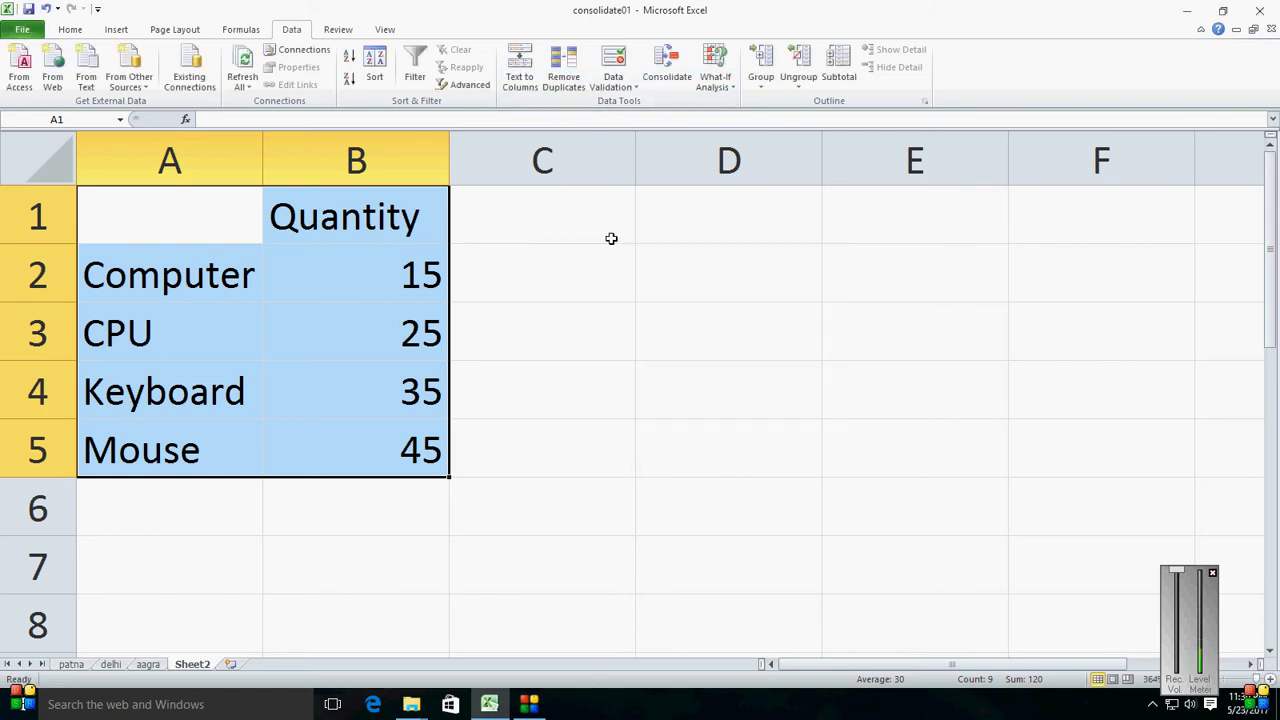
Browse the source sheets, then insert a new Sheet3 and zoom in on it
left_click(87, 665)
left_click(111, 665)
left_click(148, 666)
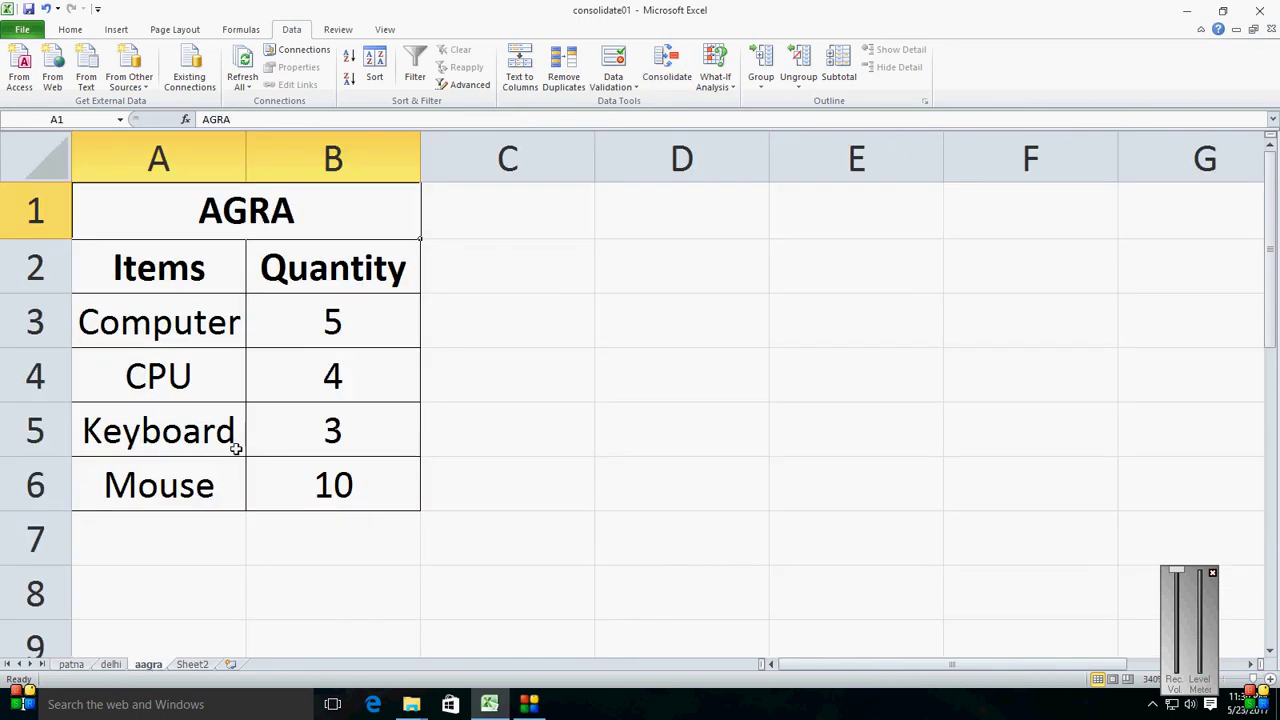
left_click(192, 664)
left_click(230, 664)
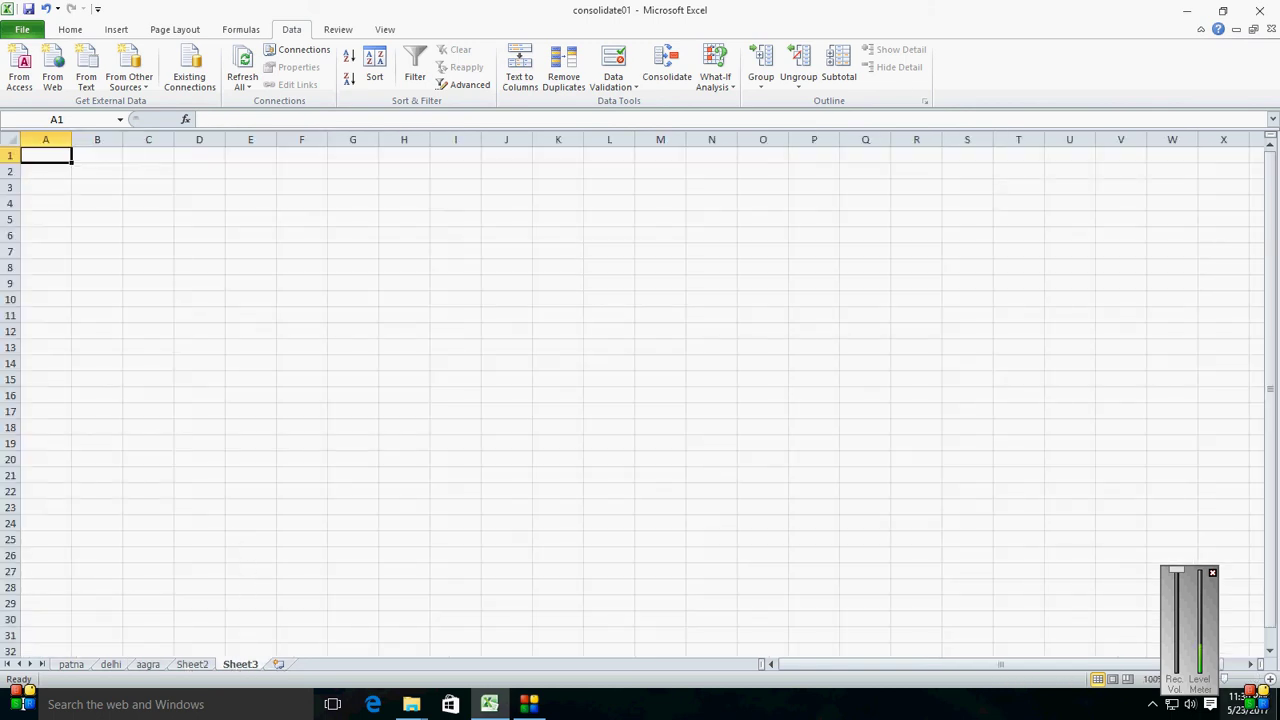
left_click_drag(1225, 683, 1250, 680)
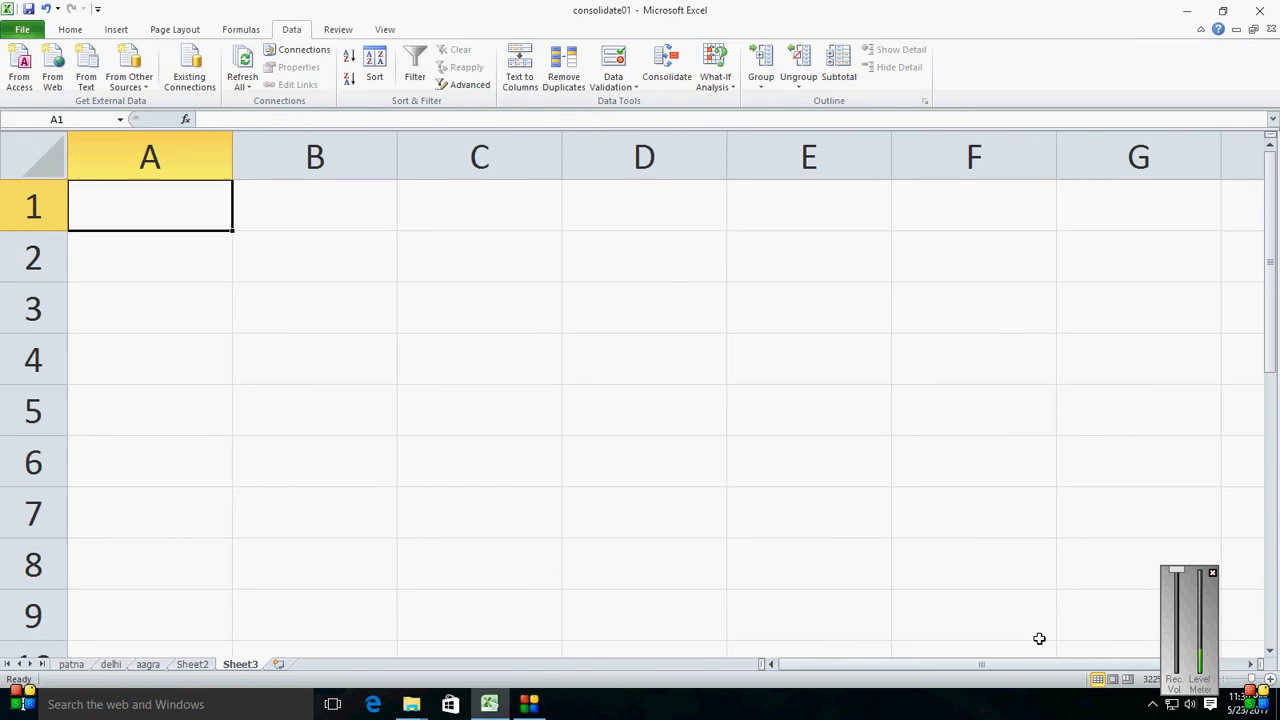
Open Consolidate for Sheet3 and add the patna A2:B6 range as a source
left_click(718, 76)
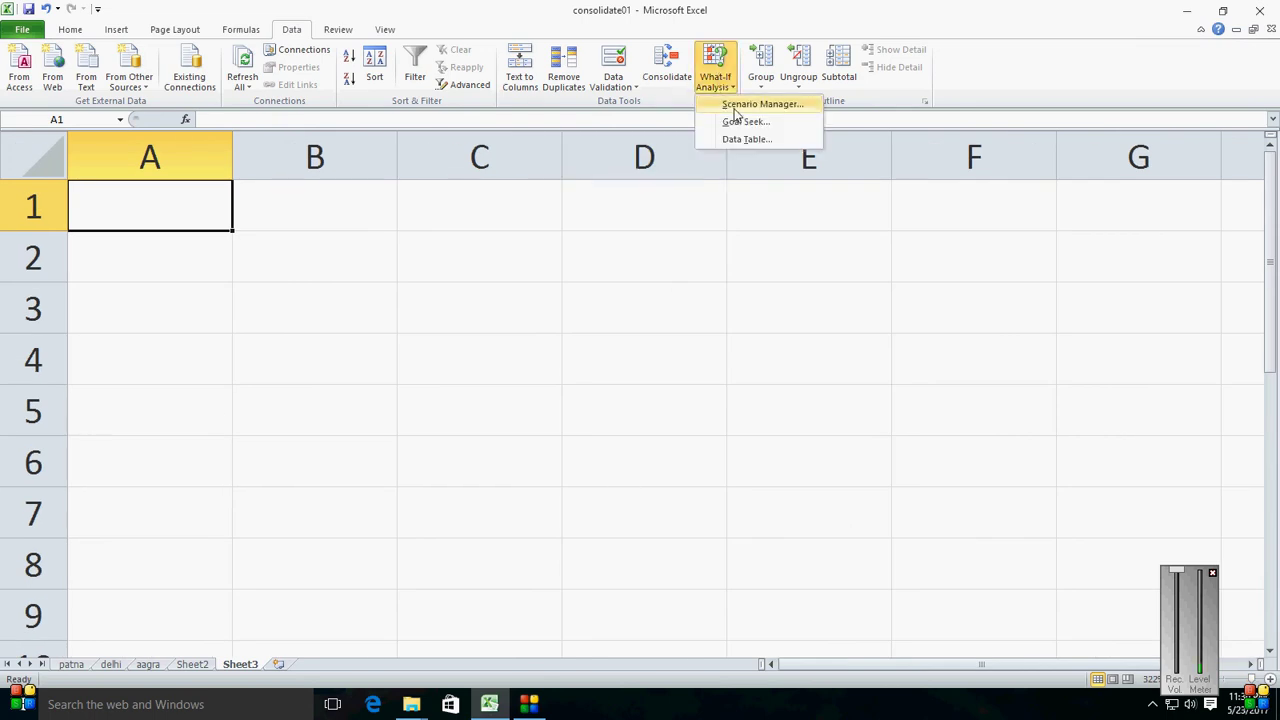
left_click(676, 76)
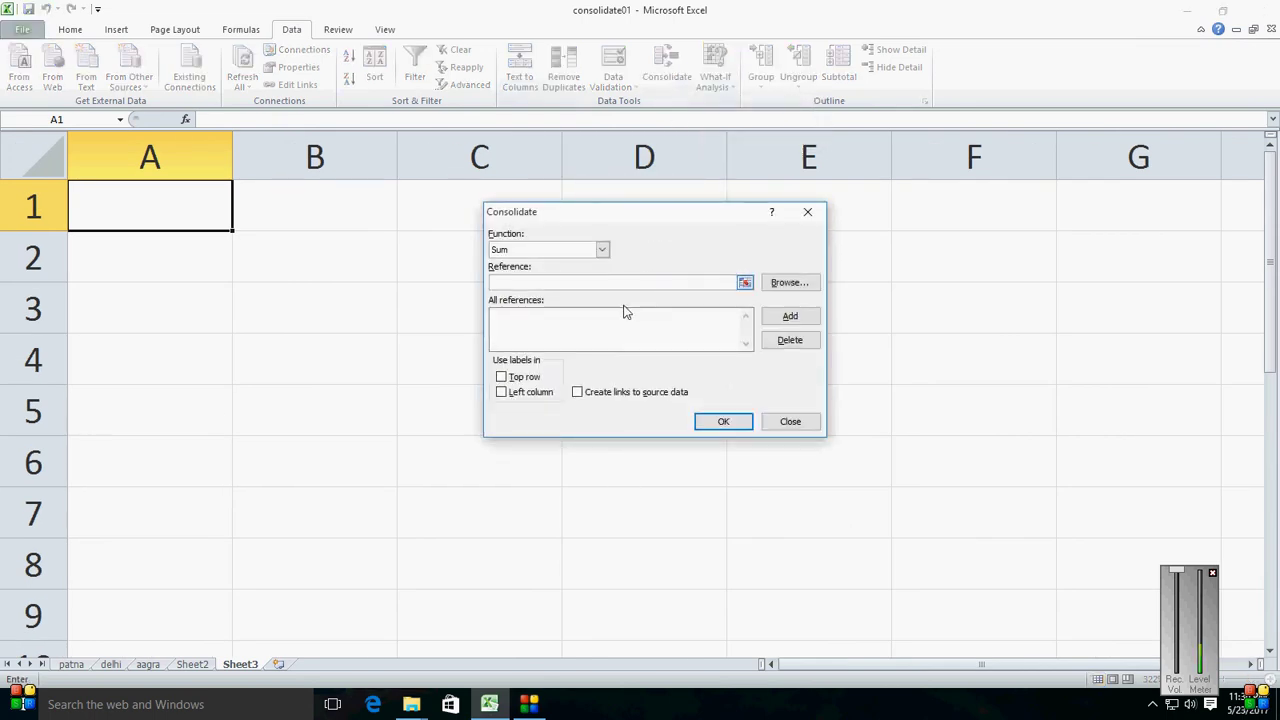
left_click(72, 664)
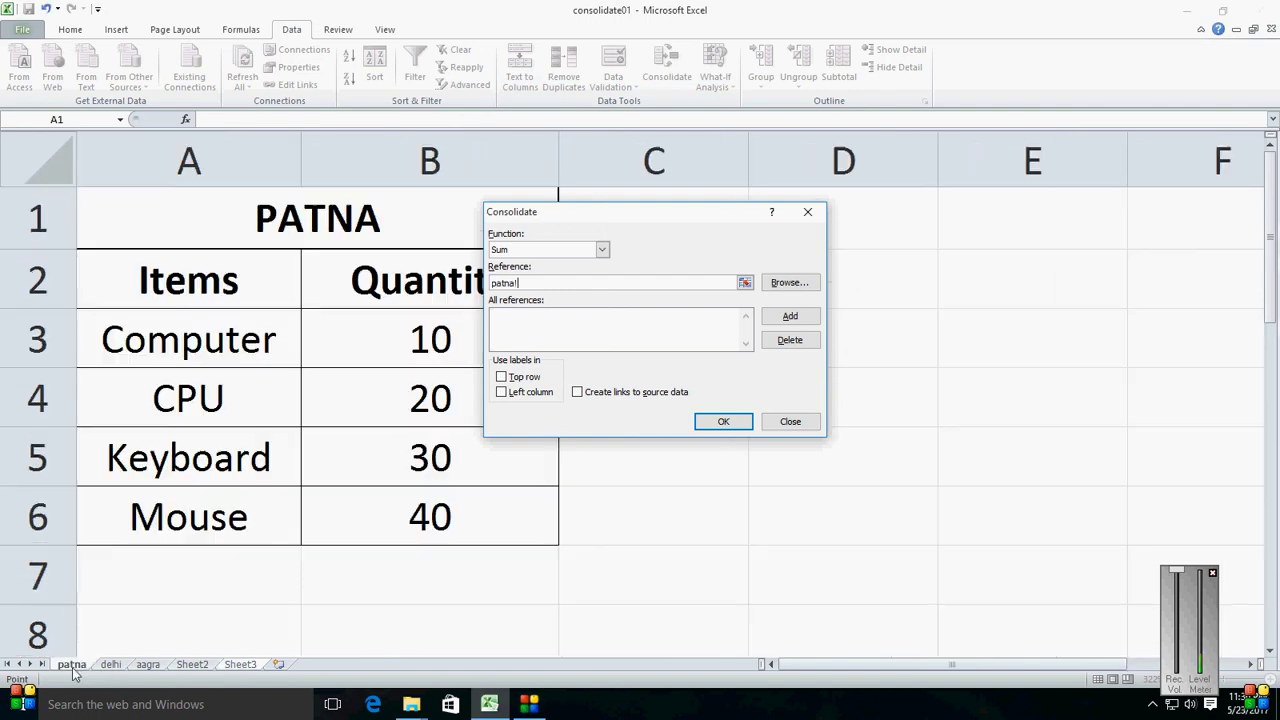
left_click_drag(638, 212, 718, 213)
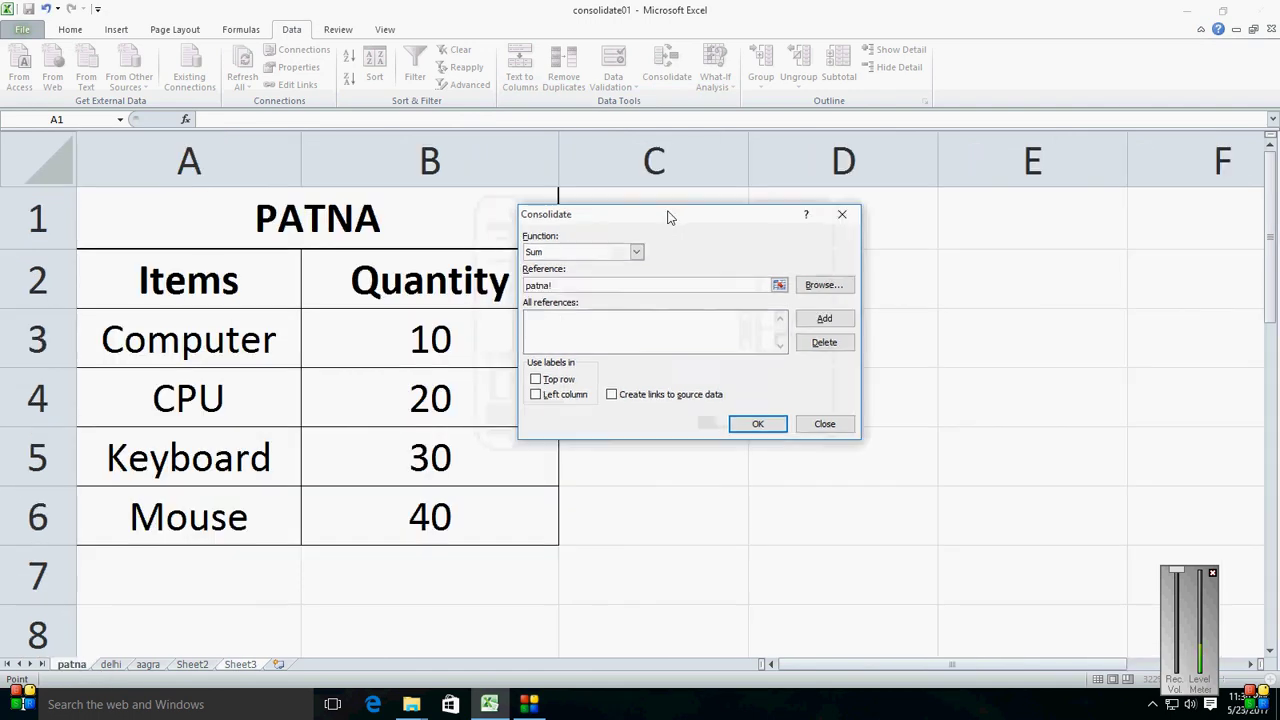
left_click_drag(189, 280, 383, 506)
left_click(875, 317)
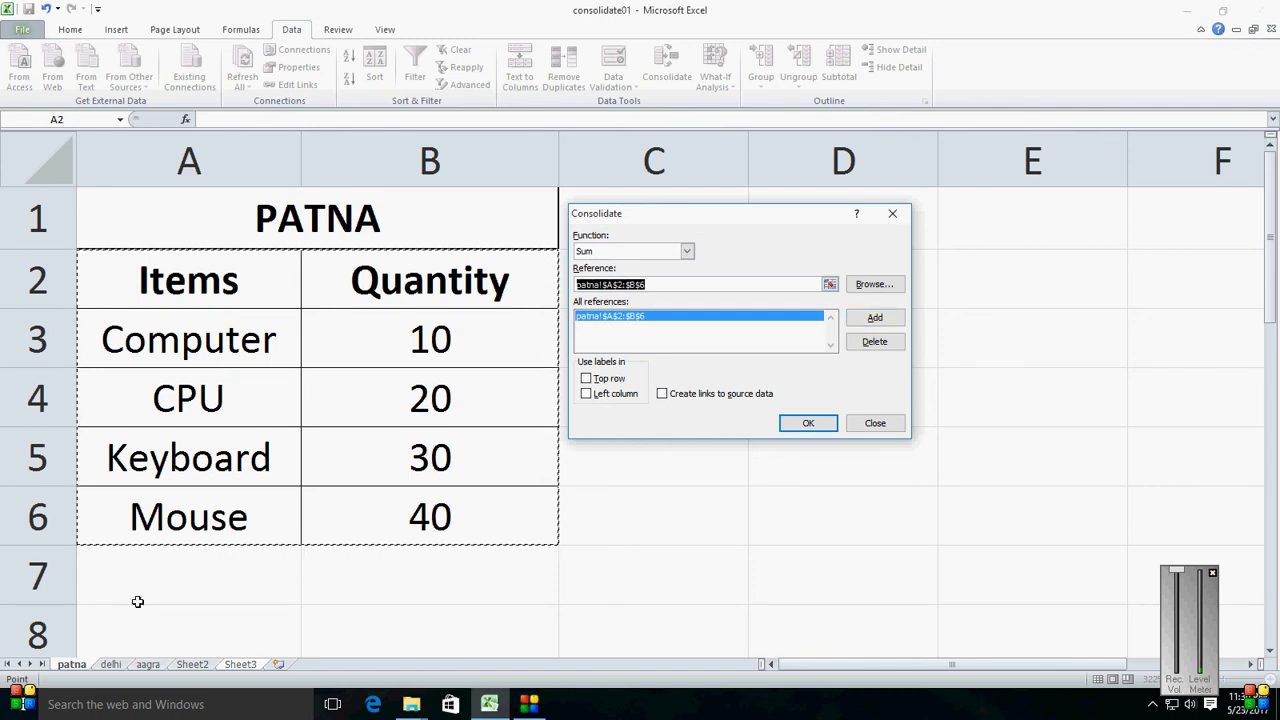
Add the delhi and aagra A2:B6 ranges and enable Top row and Left column labels
left_click(110, 664)
left_click(850, 317)
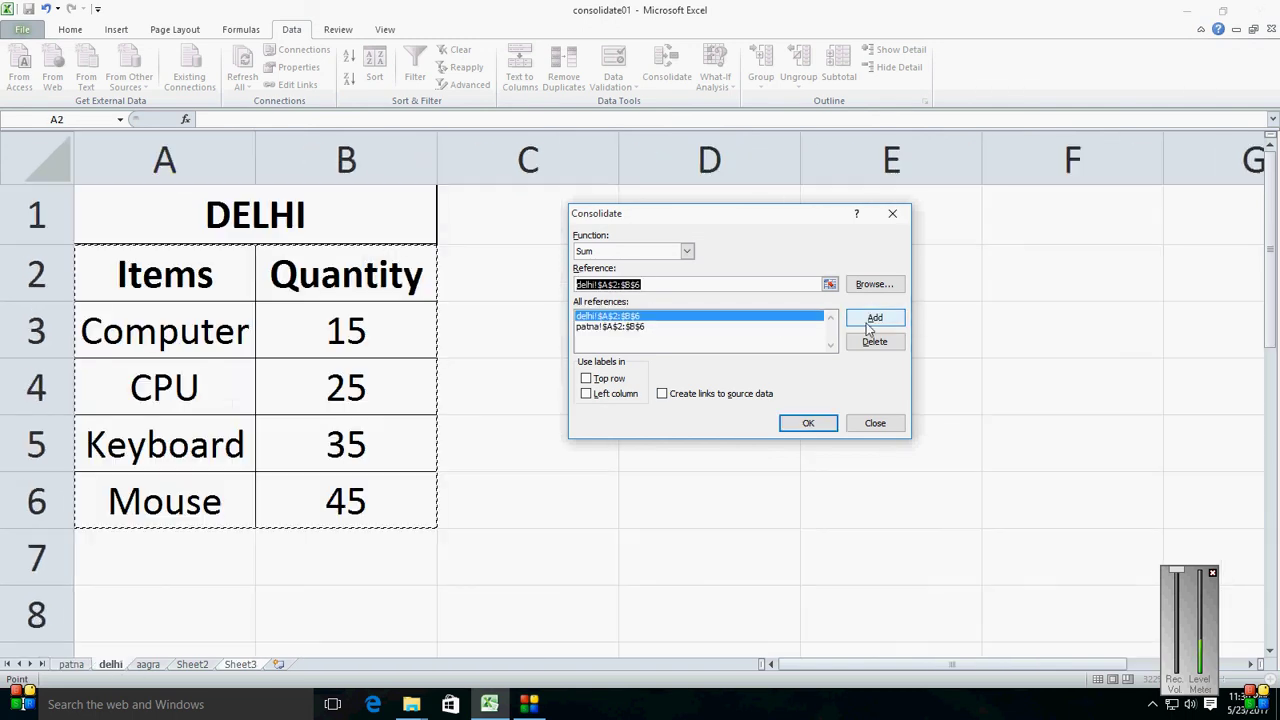
left_click(150, 664)
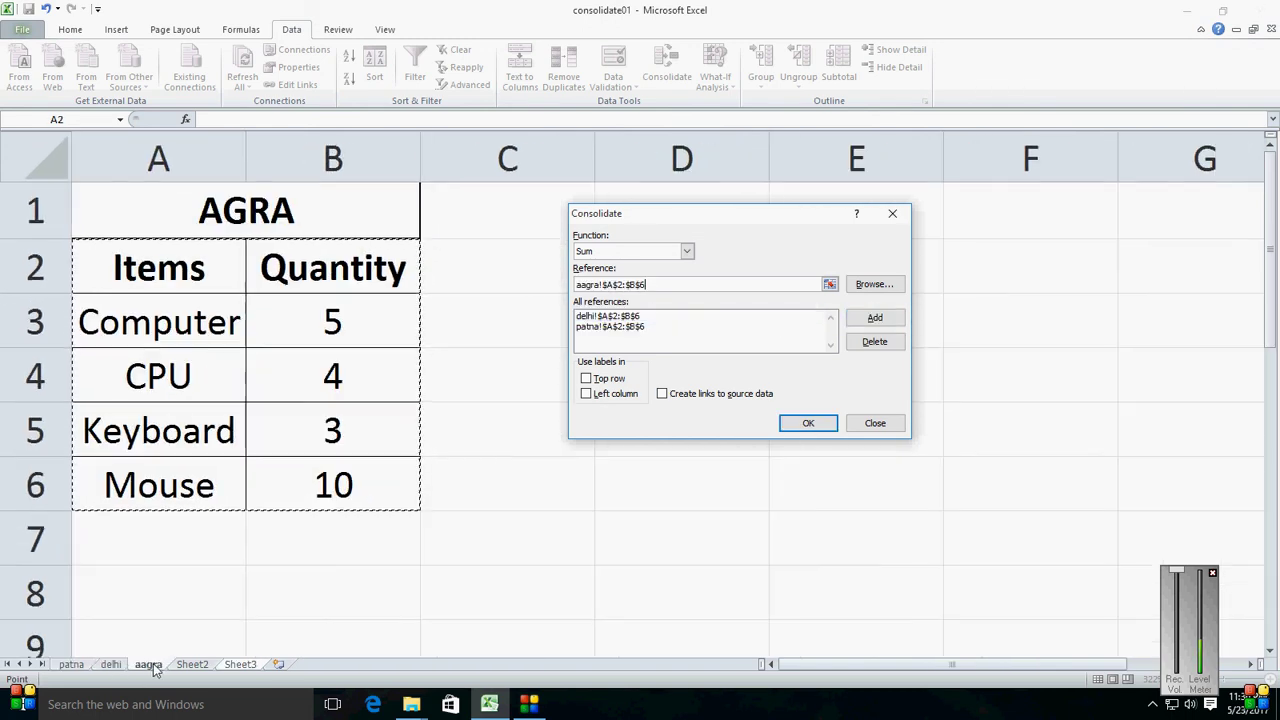
left_click(852, 321)
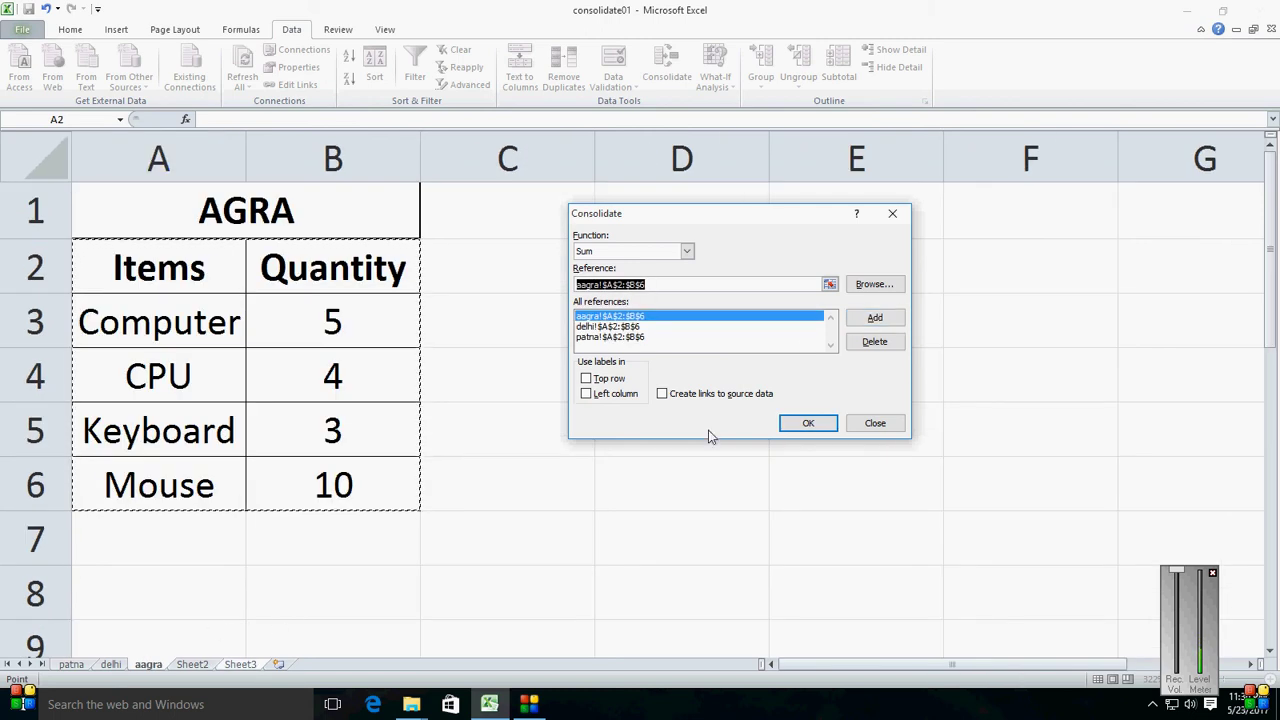
left_click(612, 379)
left_click(612, 393)
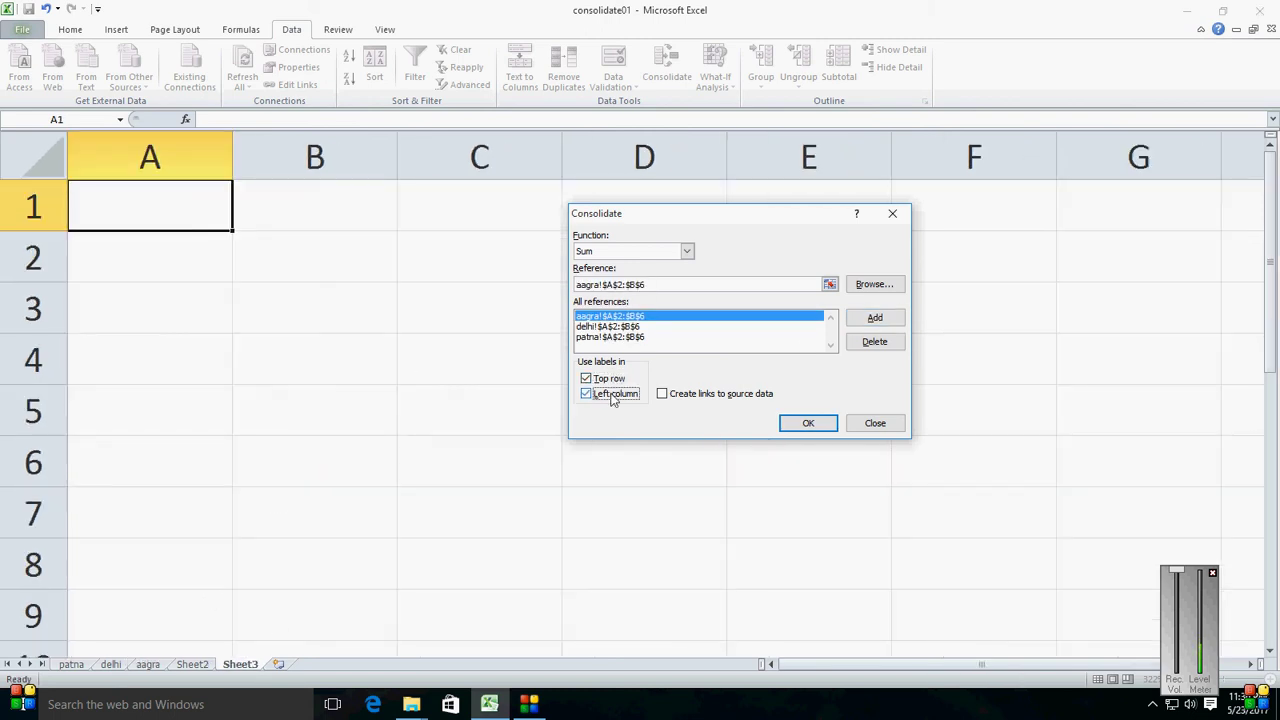
Confirm the Sum consolidation, writing Computer 30, CPU 49, Keyboard 68, Mouse 95 onto Sheet3
left_click(808, 423)
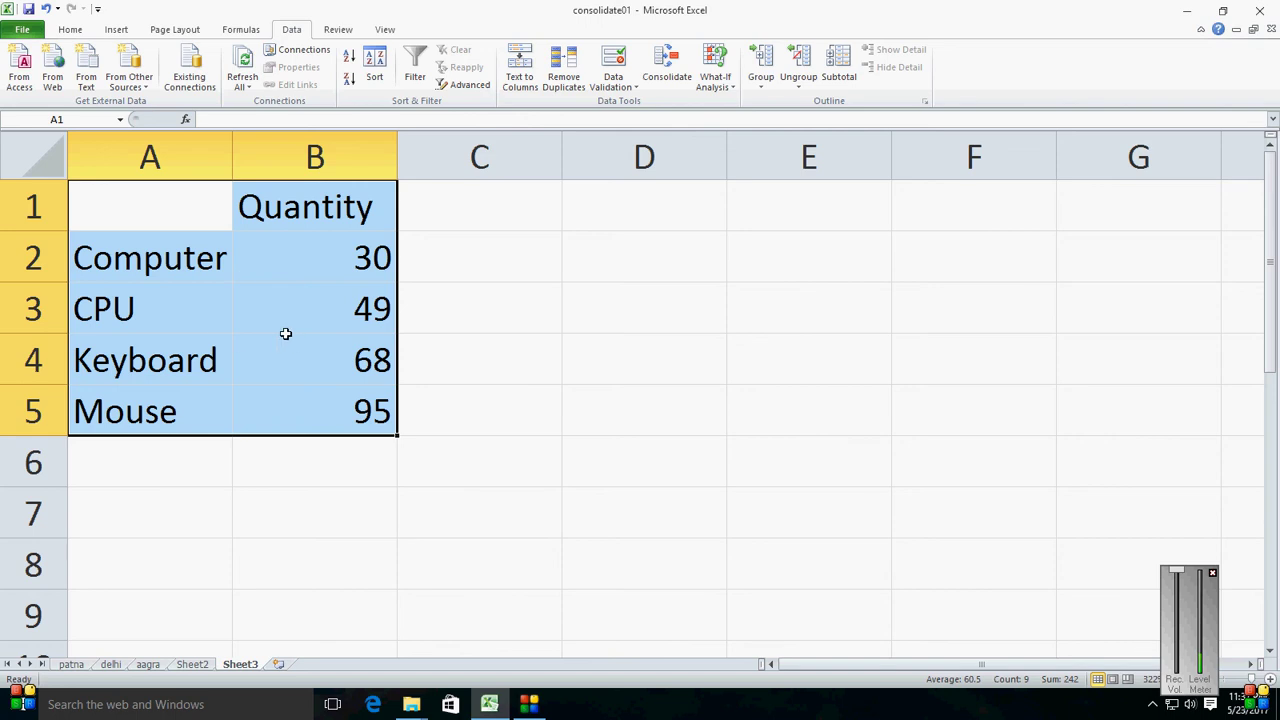